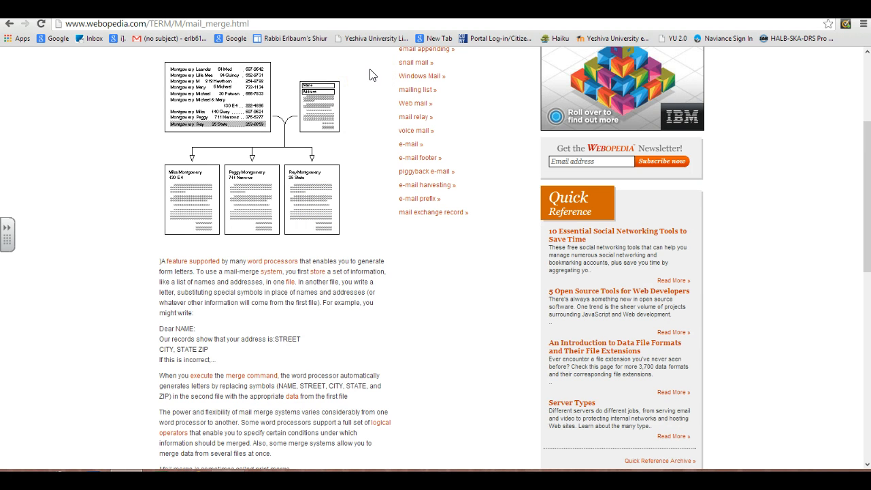
Open the Word - Project #3 assignment in the Haiku portal and download and open its instructions, word proj#03.docx.
left_click(371, 8)
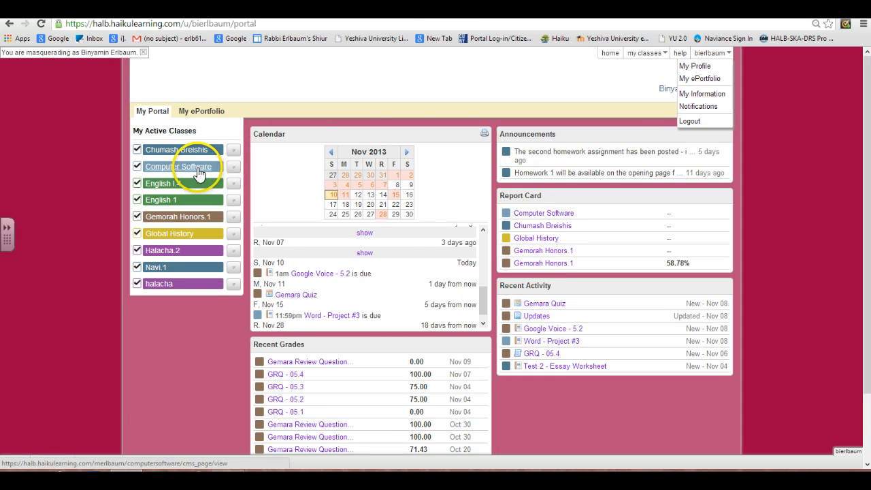
left_click(536, 342)
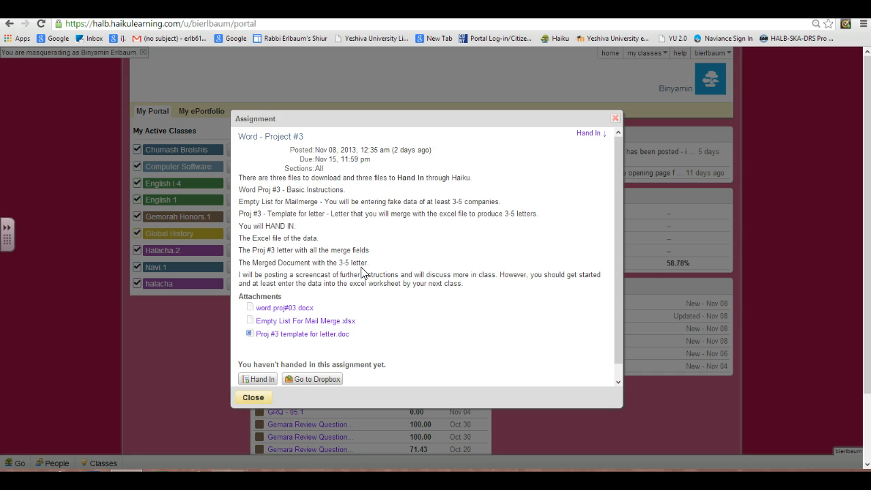
left_click(283, 310)
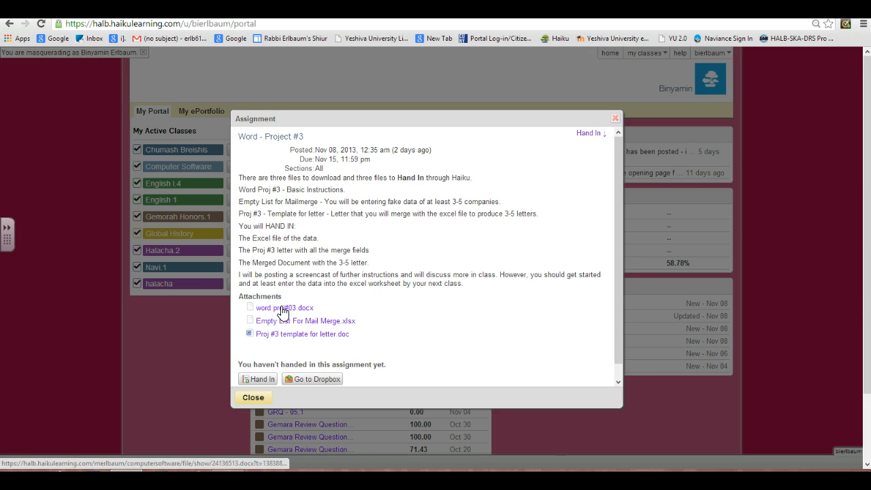
key("super+c")
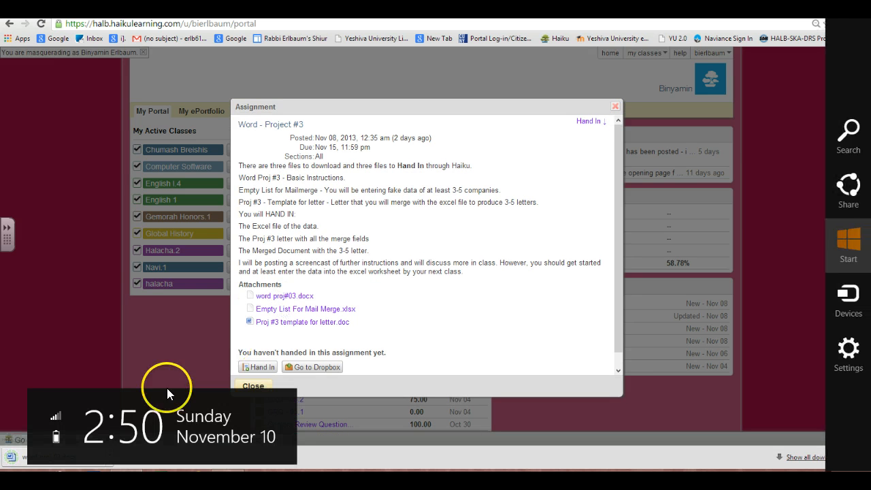
left_click(13, 458)
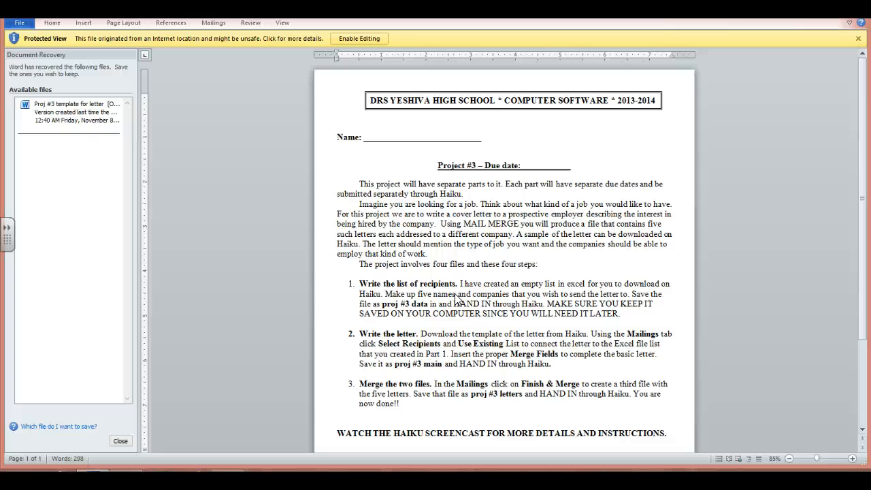
key("super+c")
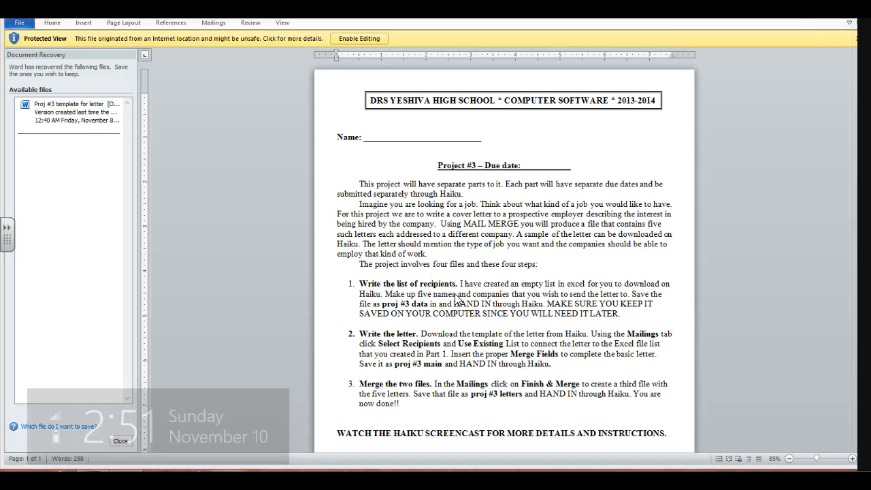
key("Up")
key("Return")
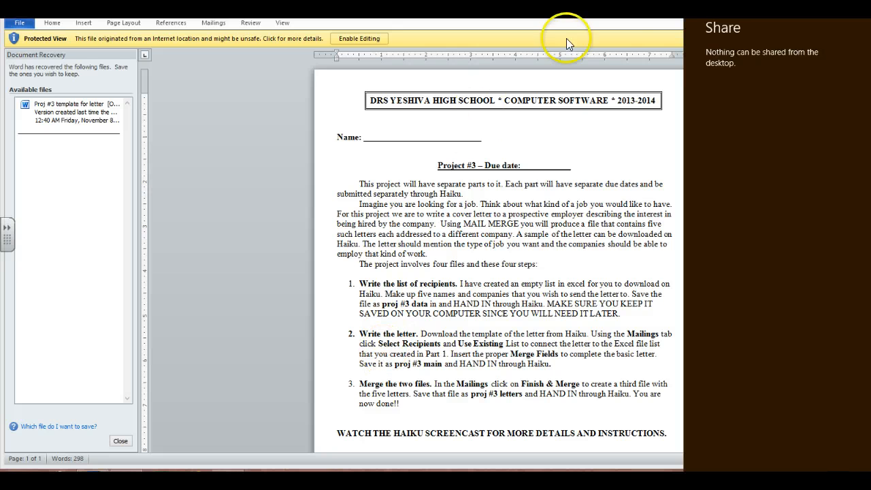
key("Escape")
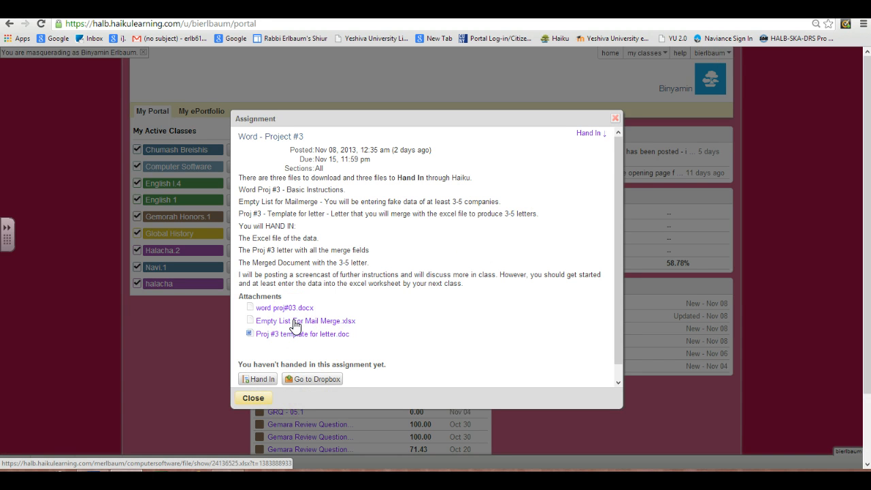
Download and open the assignment's Empty List For Mail Merge.xlsx attachment in Excel and enable editing.
left_click(295, 326)
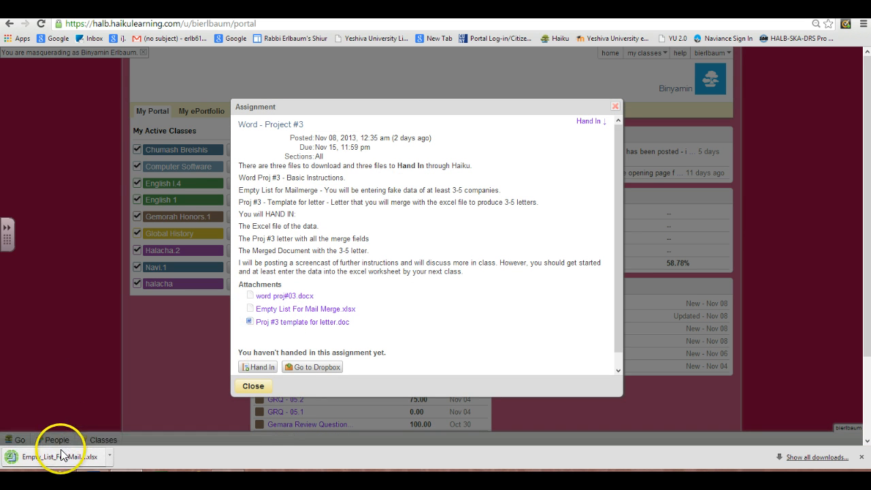
left_click(61, 456)
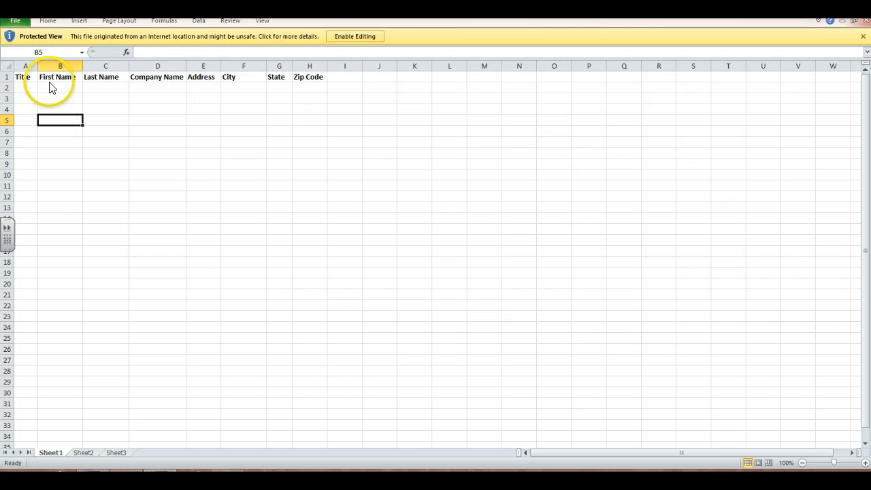
left_click(336, 38)
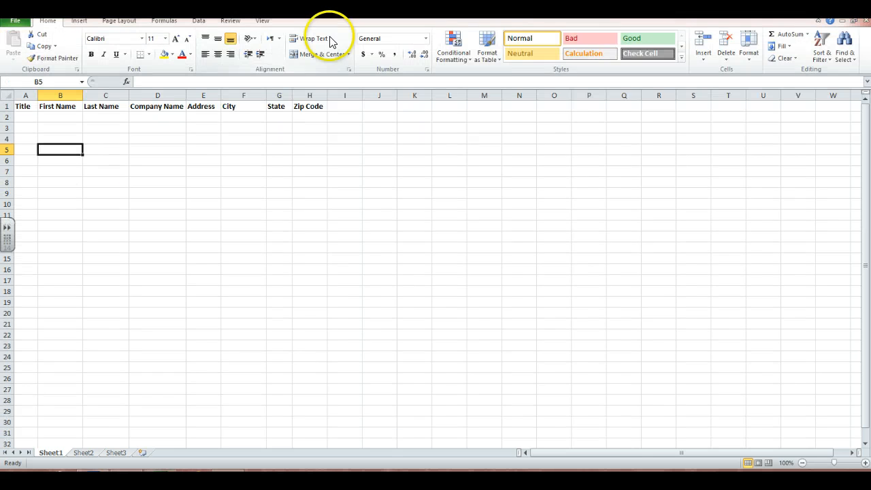
Enter the first recipient in row 2 with title Mr., first name Fred and last name Wilpon.
left_click(24, 118)
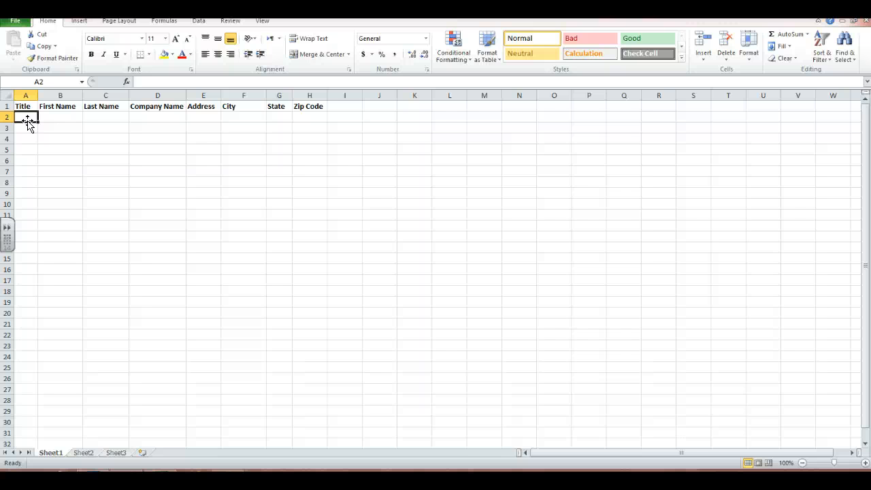
type("Mr.")
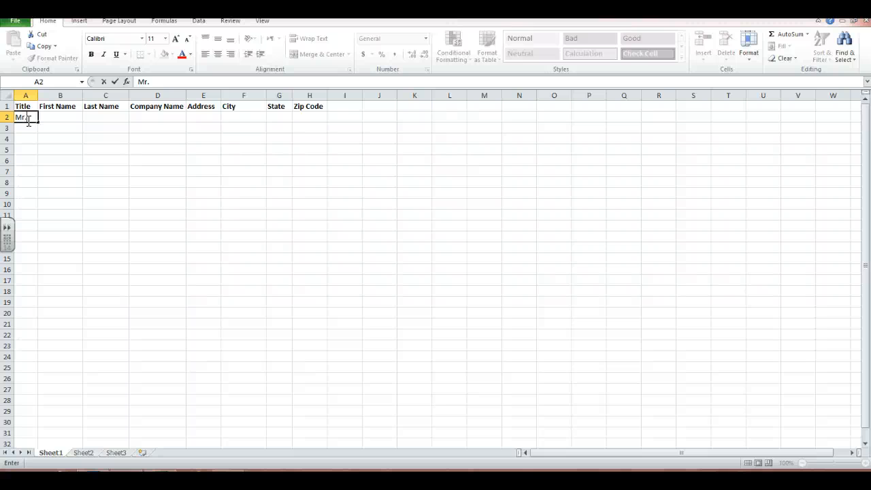
left_click(45, 119)
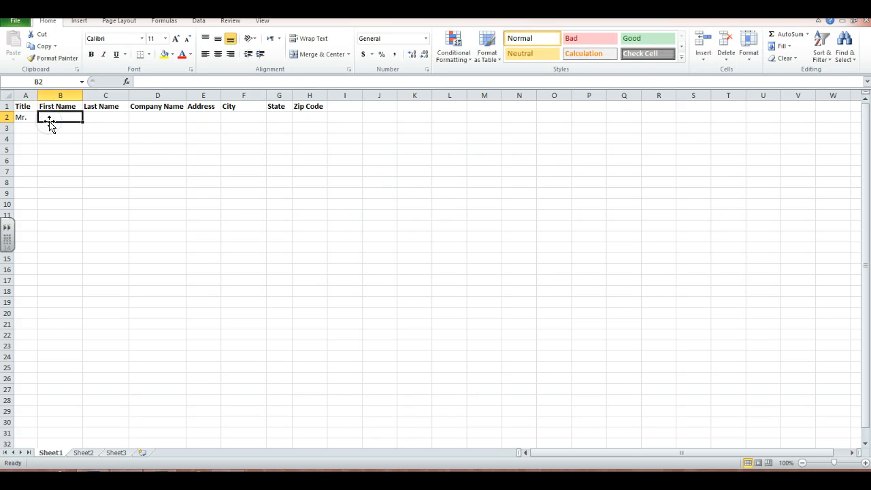
type("Fred")
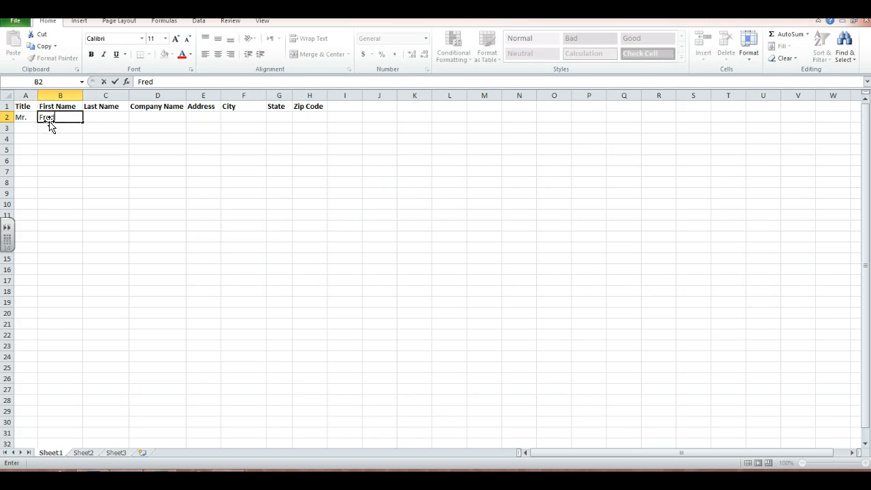
left_click(102, 121)
type("Wilpon")
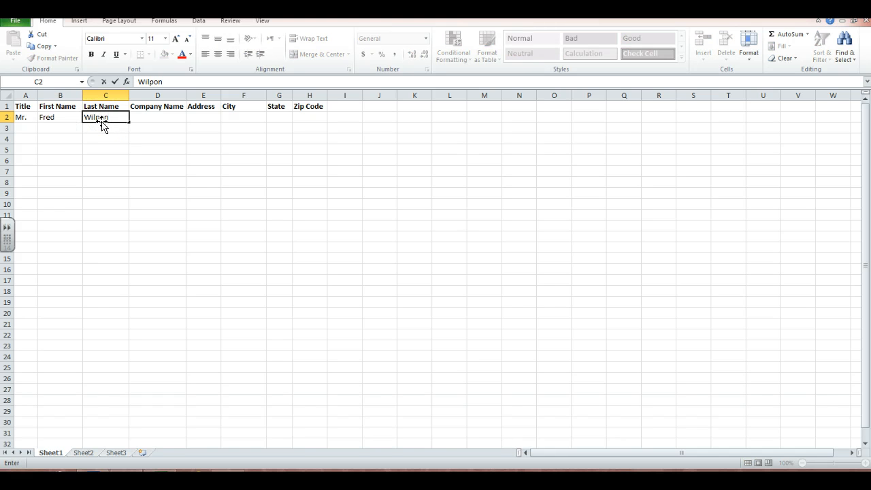
Enter The New York Mets as the row 2 company name and widen columns D through H.
key("Tab")
type("The")
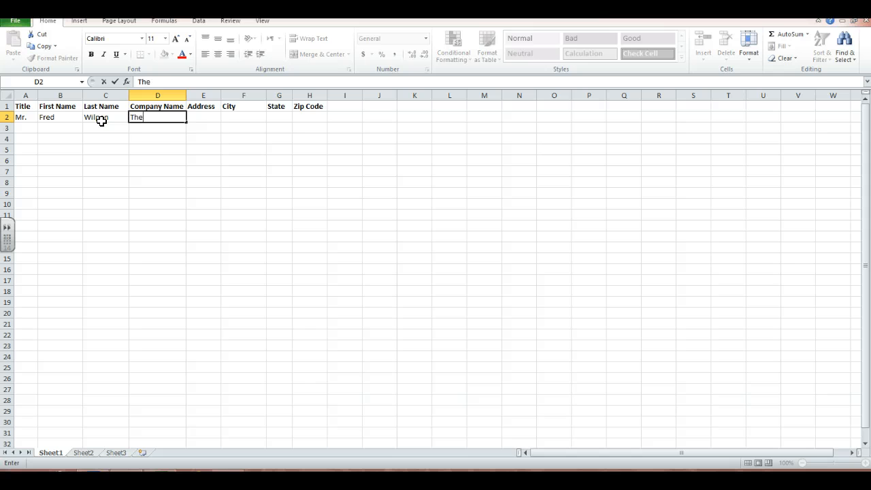
type(" New York Mets")
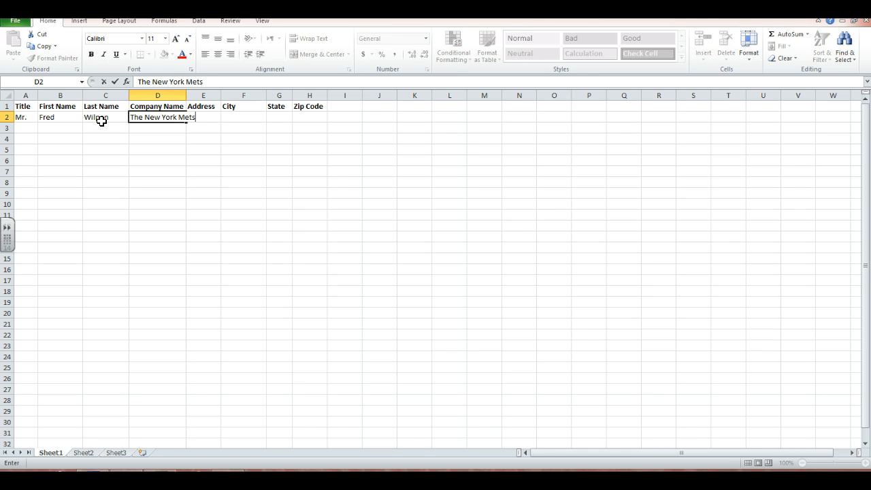
key("Return")
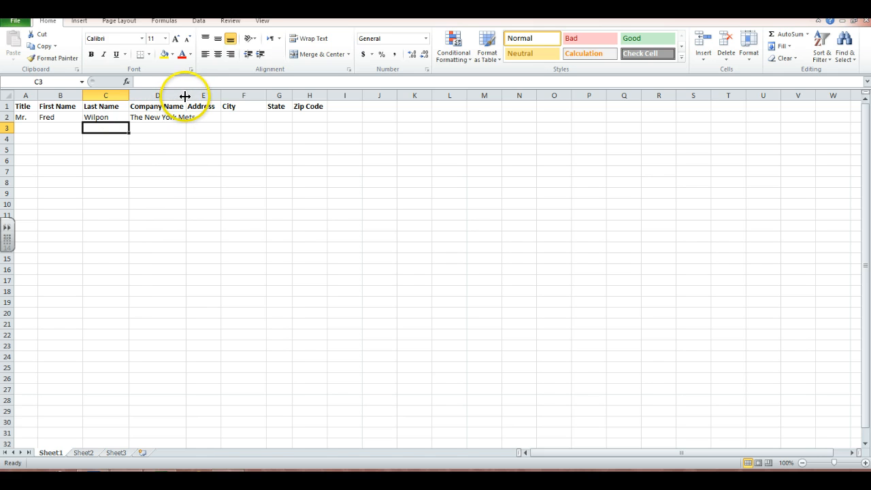
left_click_drag(185, 96, 403, 94)
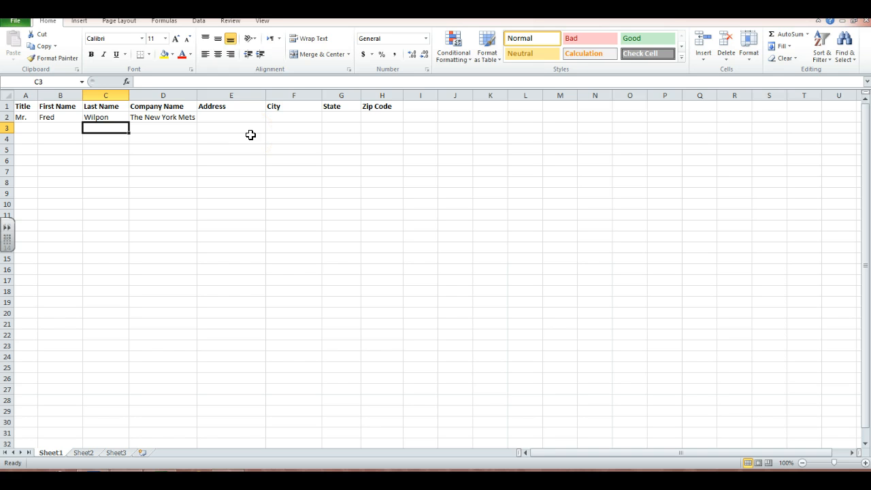
Fill in the first recipient's street address in E2 and widen the Address column to fit it.
left_click(232, 117)
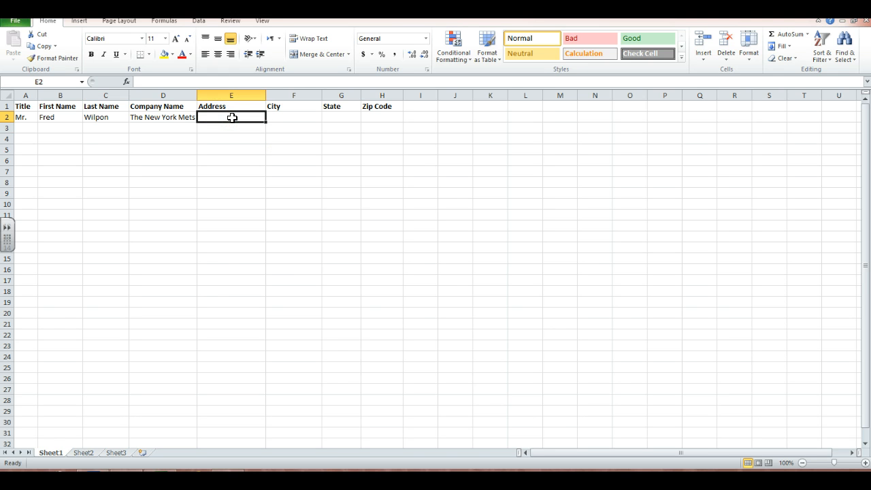
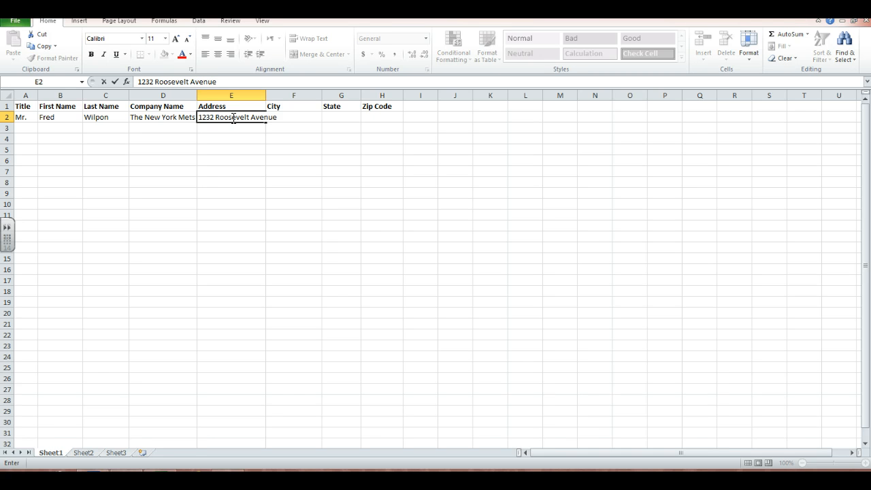
left_click(264, 96)
left_click_drag(266, 96, 285, 96)
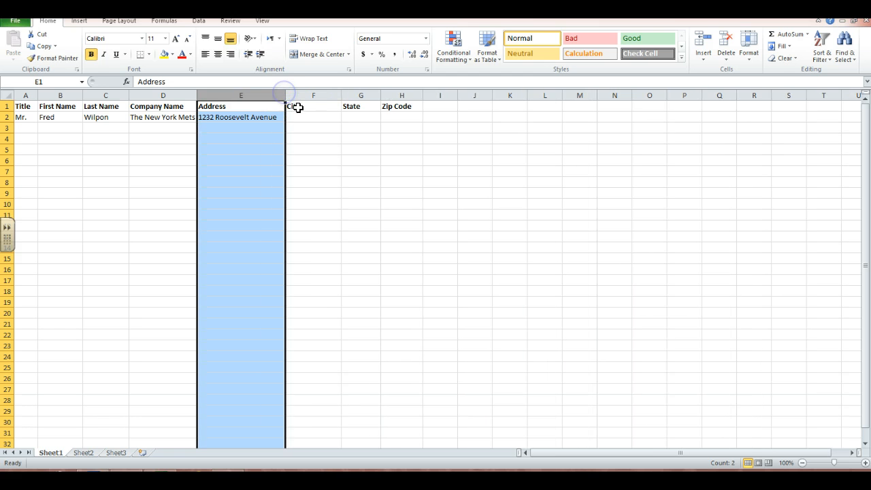
Fill in the first recipient's city, state and zip code in F2 through H2.
left_click(301, 117)
type("Flus")
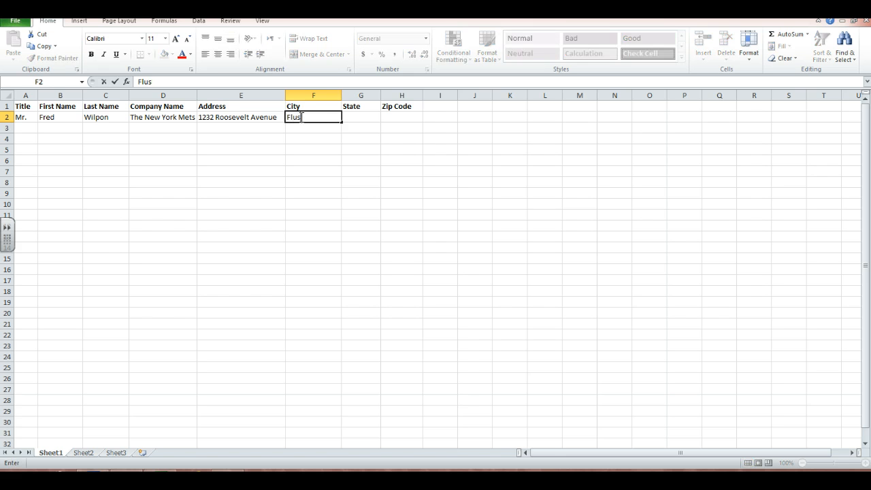
type("hing")
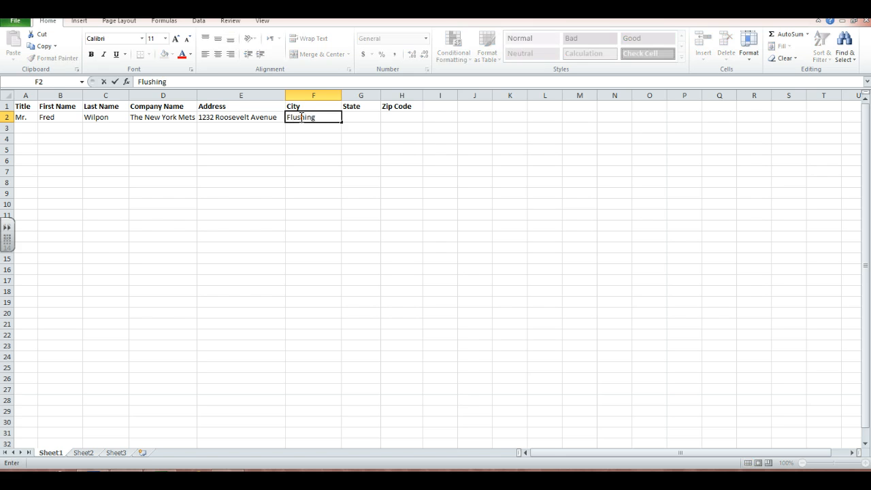
left_click(368, 121)
type("NY")
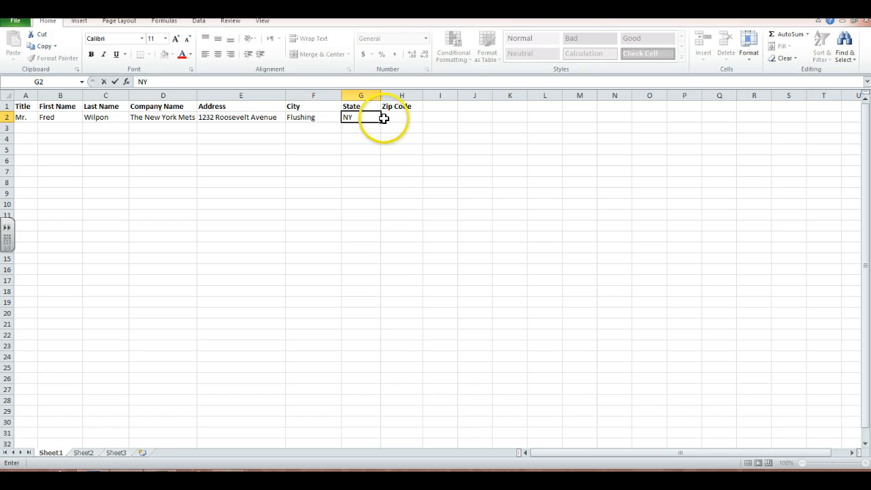
left_click(383, 117)
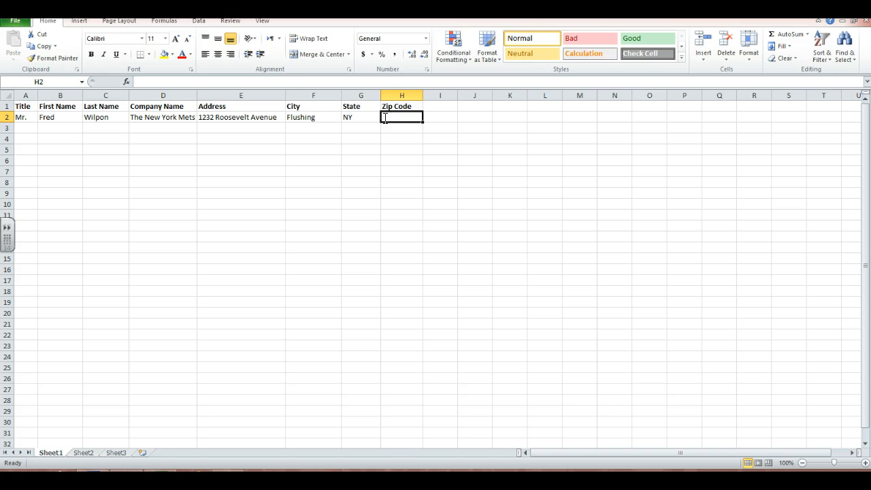
type("11362")
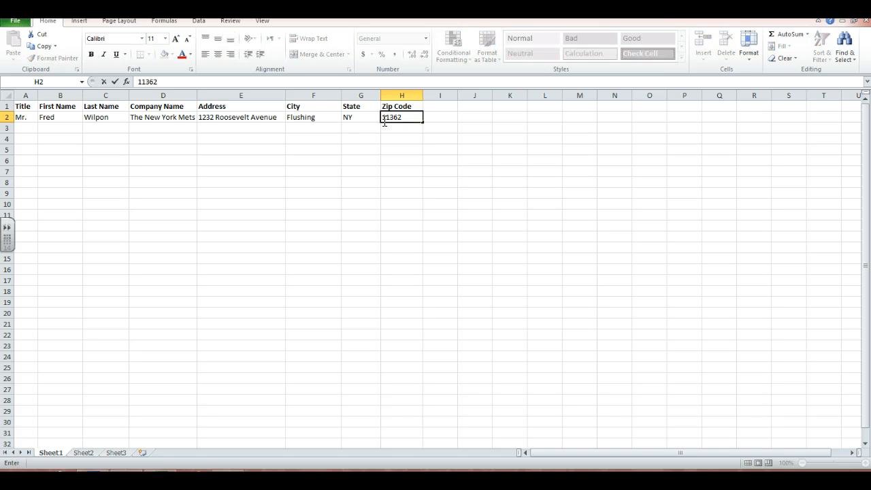
left_click(376, 129)
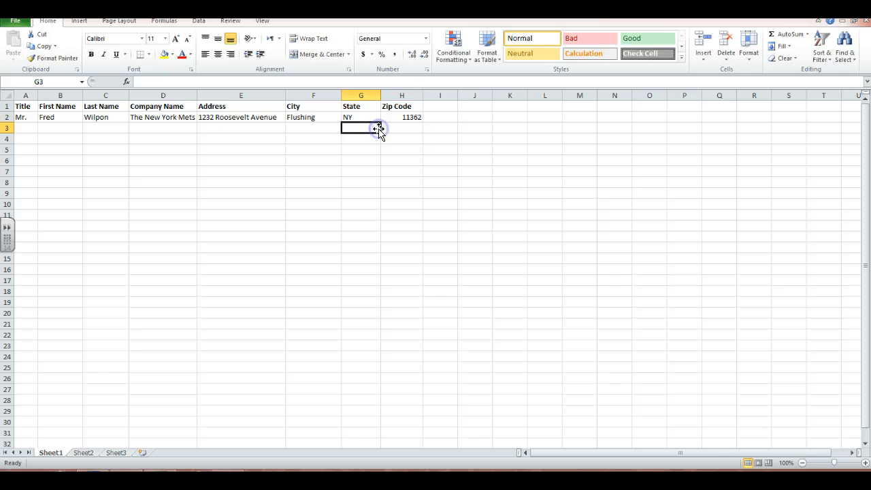
Enter the second recipient in row 3 with title Mr., first name Hank and last name Steinbrenner.
left_click(24, 138)
left_click(22, 123)
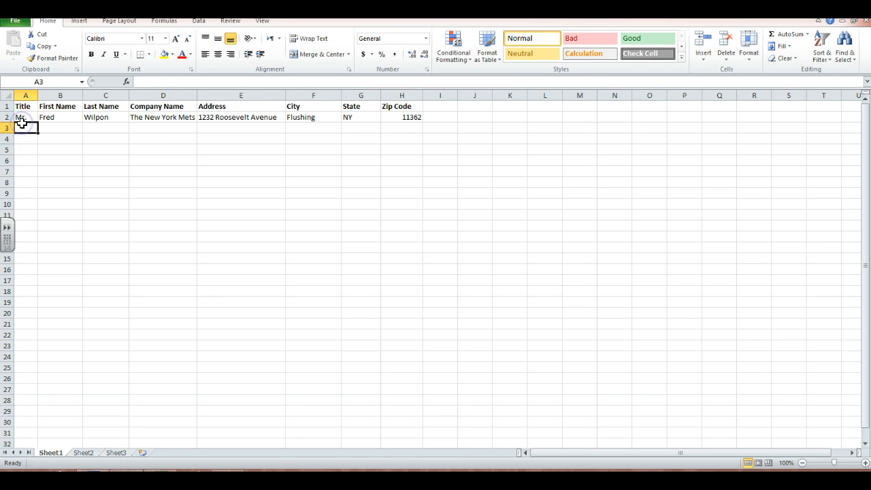
type("Mr.")
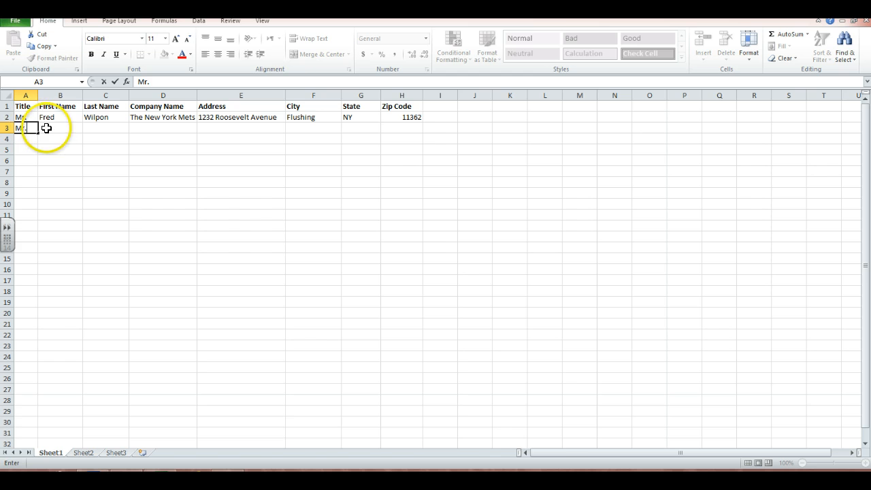
left_click(46, 127)
type("Hank")
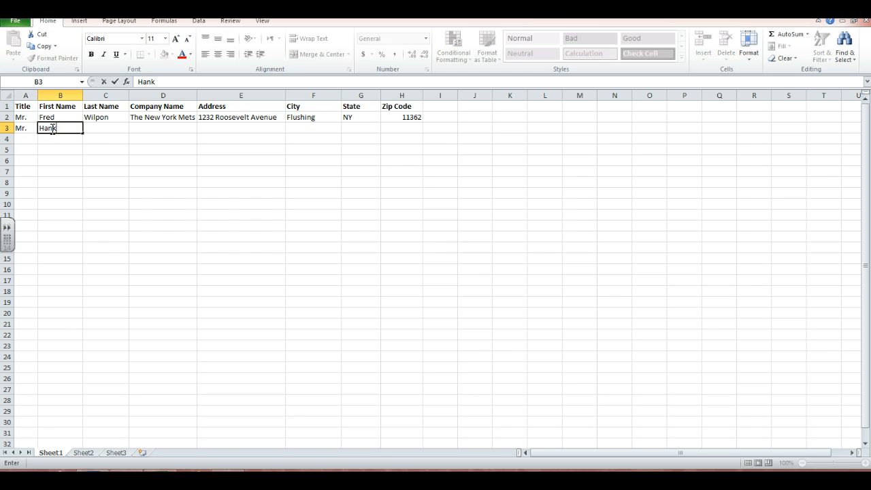
left_click(93, 127)
type("Ste")
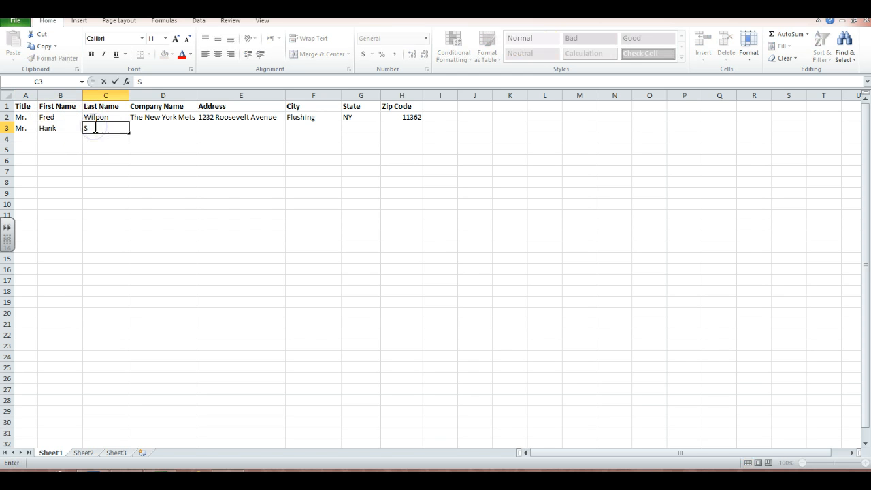
type("inbrenner")
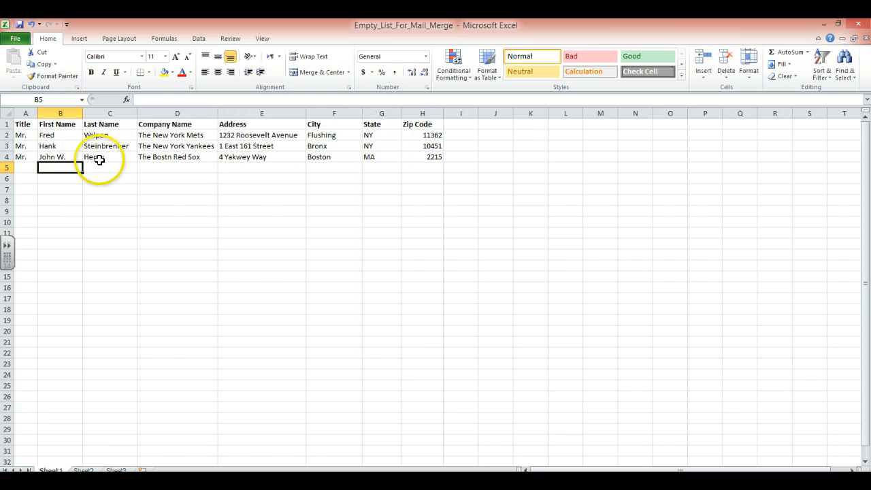
Correct the company name in D4 to The Boston Red Sox.
left_click(175, 159)
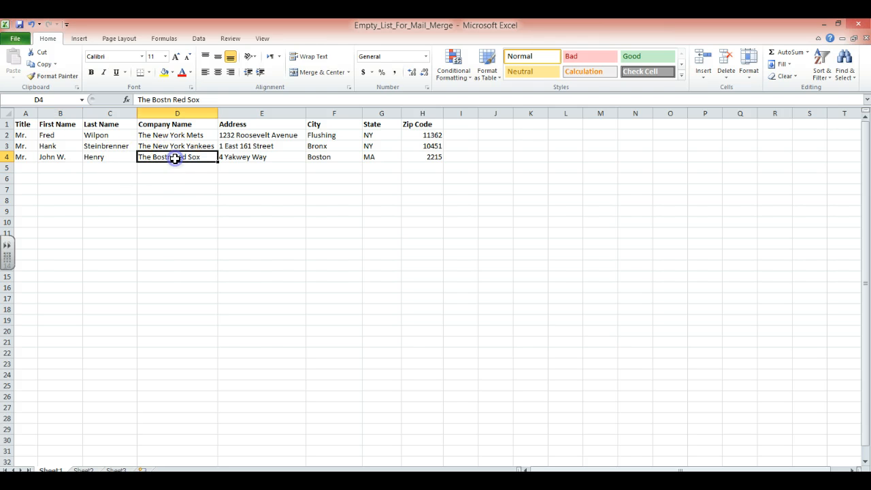
left_click(167, 99)
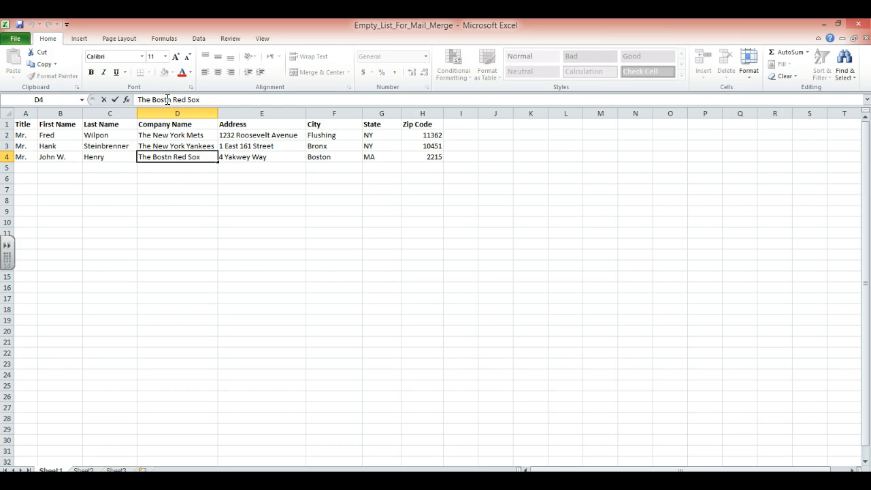
type("o")
left_click(161, 189)
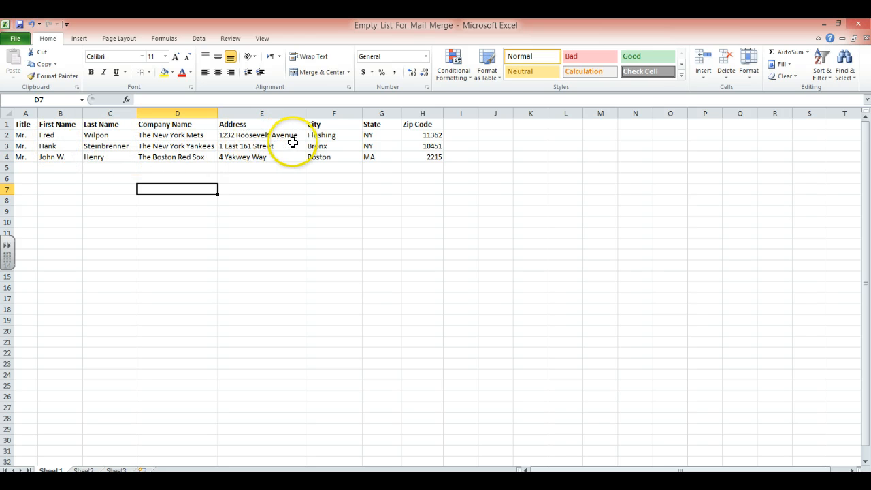
Change the third recipient's zip code in H4 to text with an apostrophe prefix and a leading zero.
left_click(421, 157)
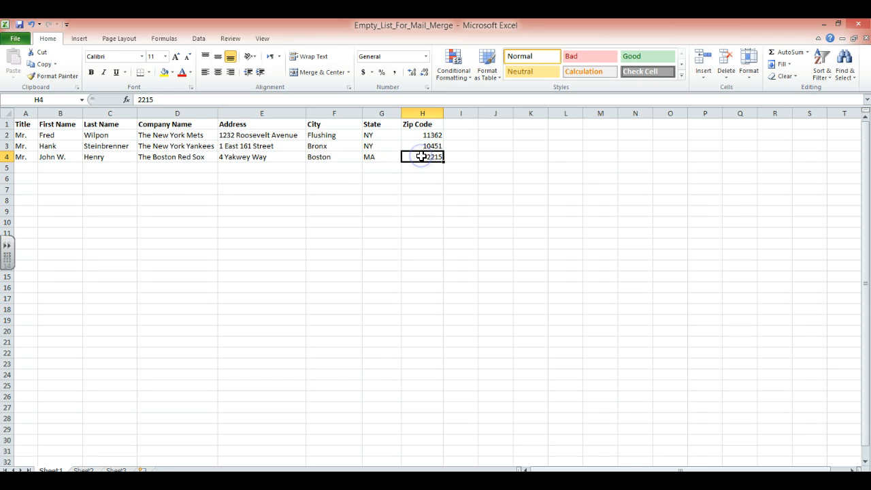
left_click(137, 100)
type("'")
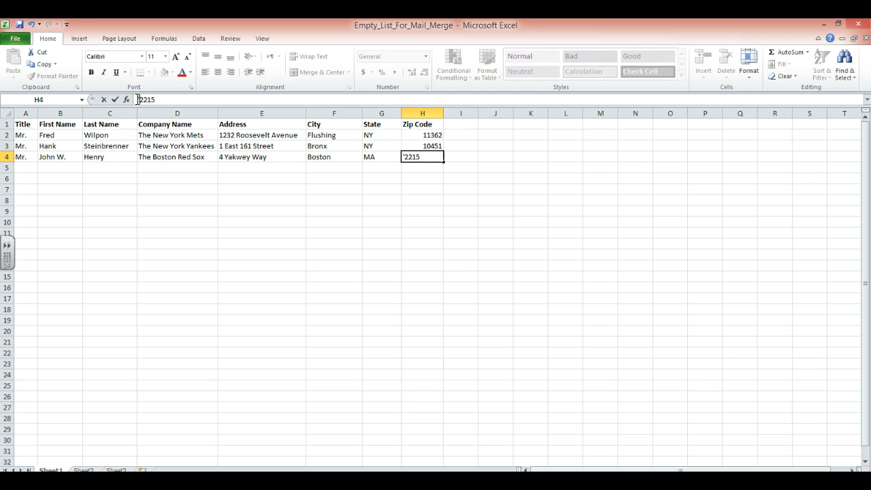
type("0")
left_click(168, 189)
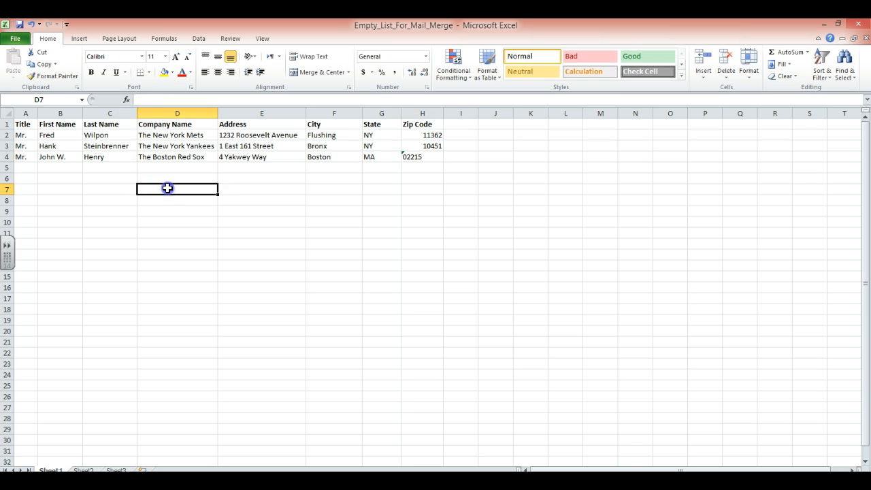
left_click(418, 147)
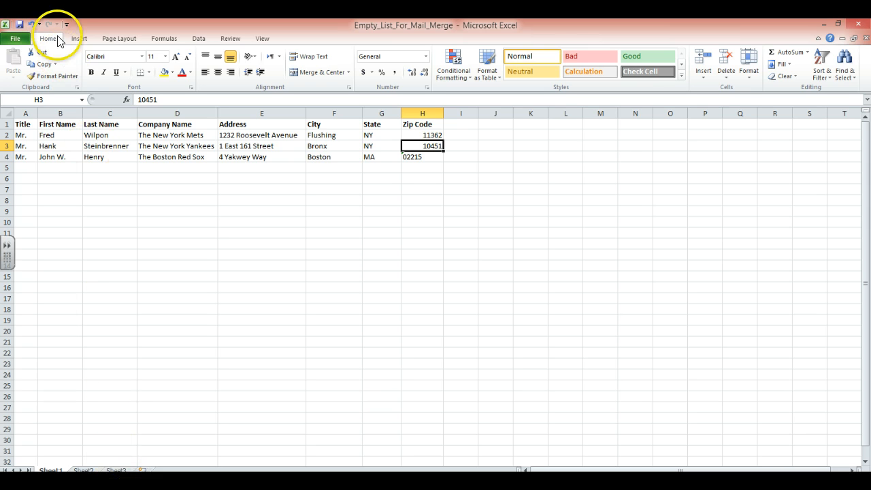
Save the workbook in the Documents library under the file name Data for proj #3.
left_click(16, 40)
left_click(33, 71)
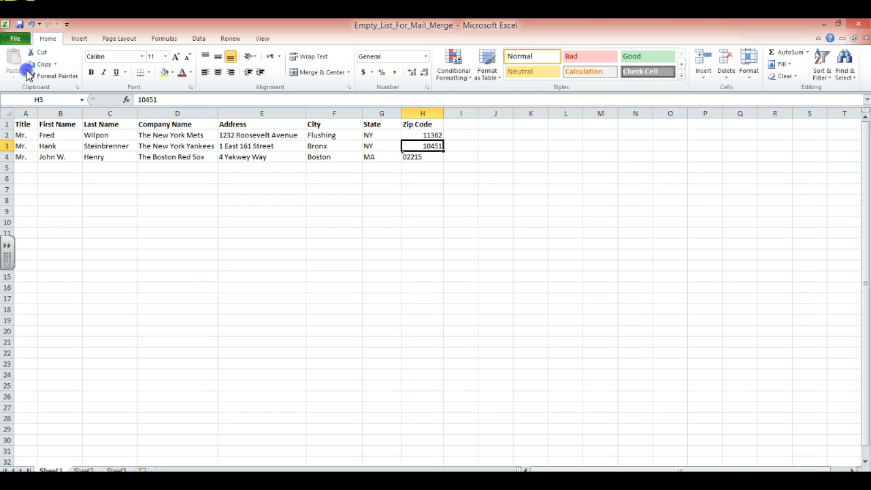
left_click(82, 137)
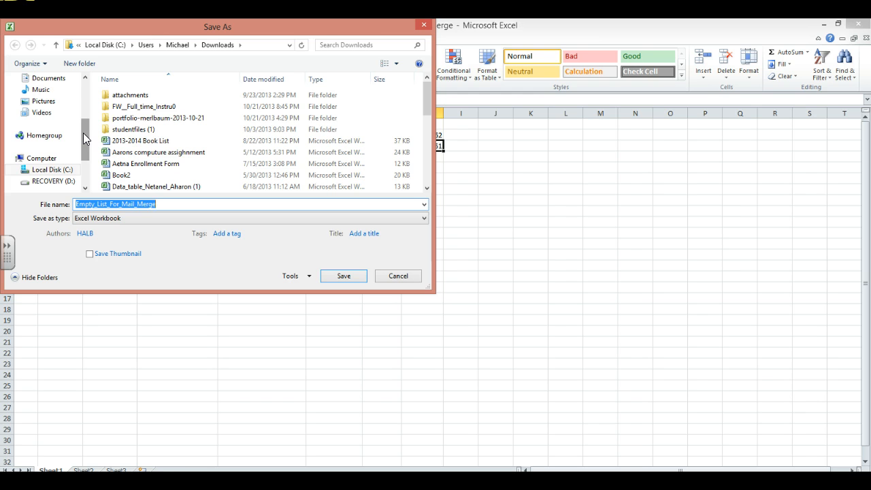
left_click(50, 79)
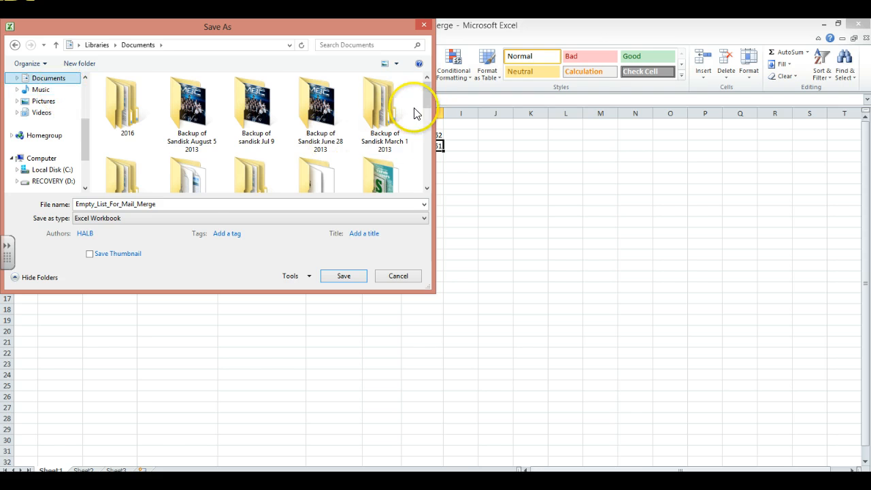
double_click(206, 203)
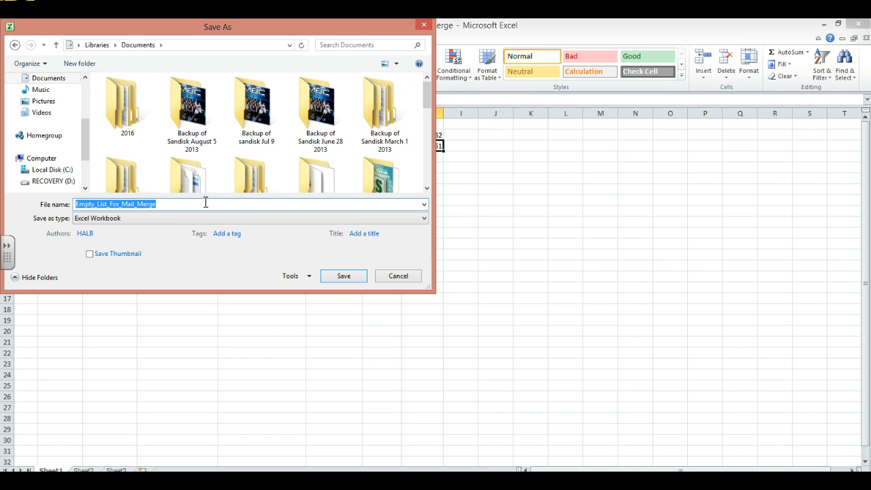
type("Data for proj #3")
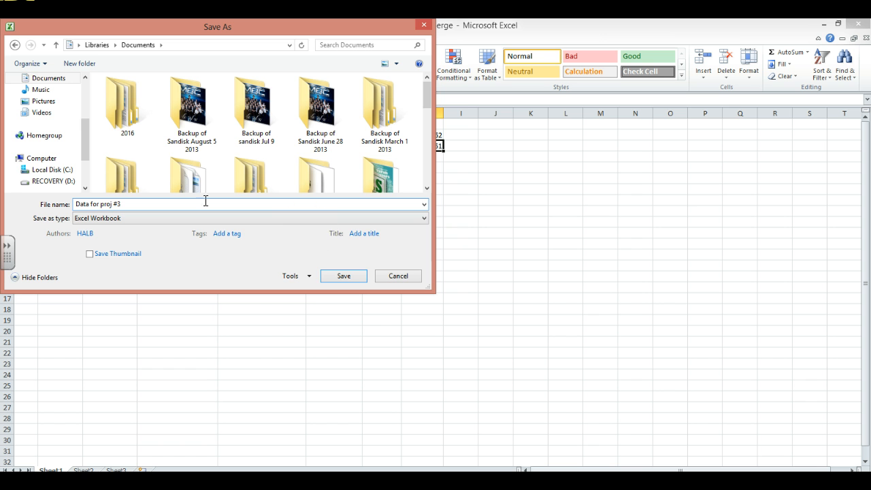
left_click(330, 277)
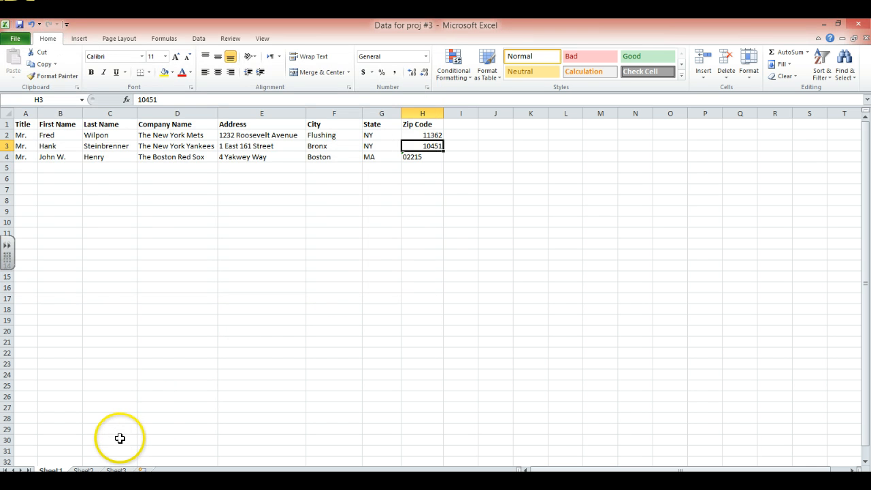
Switch to the Haiku assignment page in Chrome, open Proj #3 template for letter.doc in Word and enable editing.
left_click(131, 480)
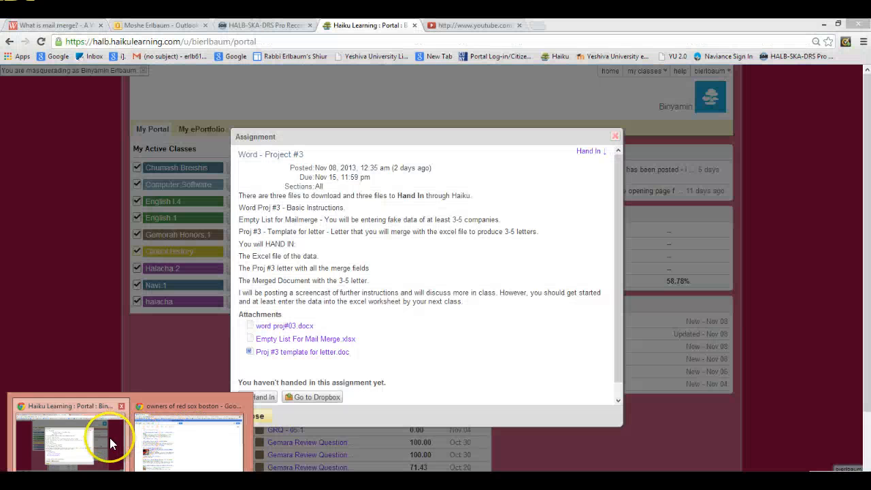
left_click(110, 438)
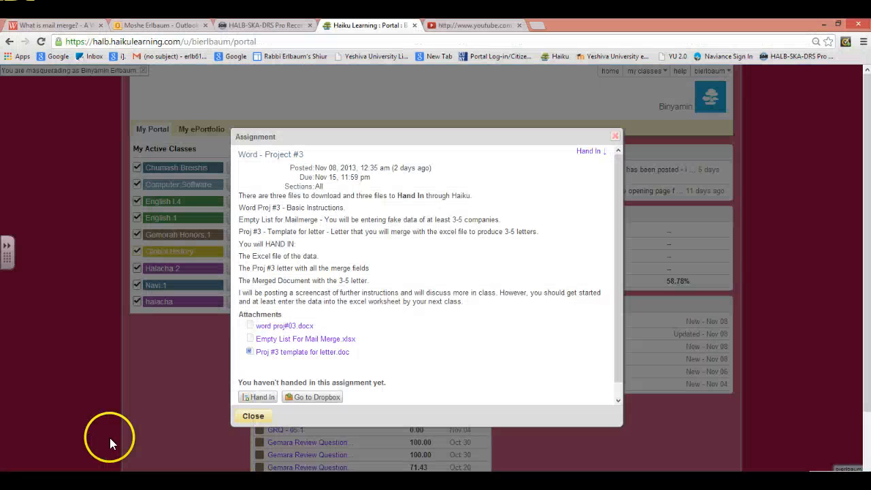
left_click(281, 353)
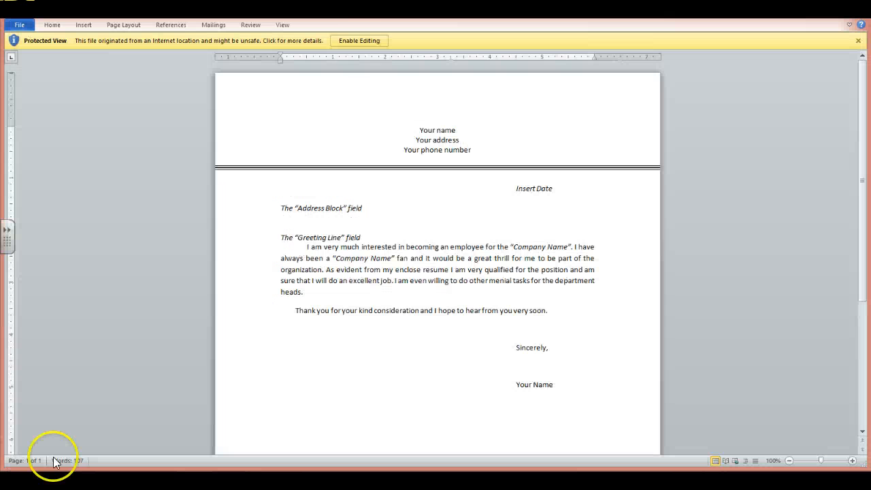
left_click(356, 40)
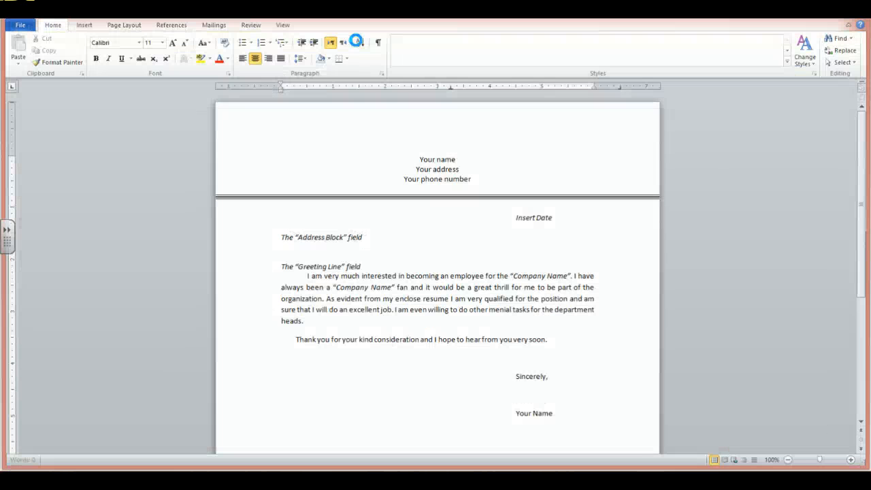
Replace the Your name placeholder in the letterhead with the sender's full name.
key("Delete")
key("Delete")
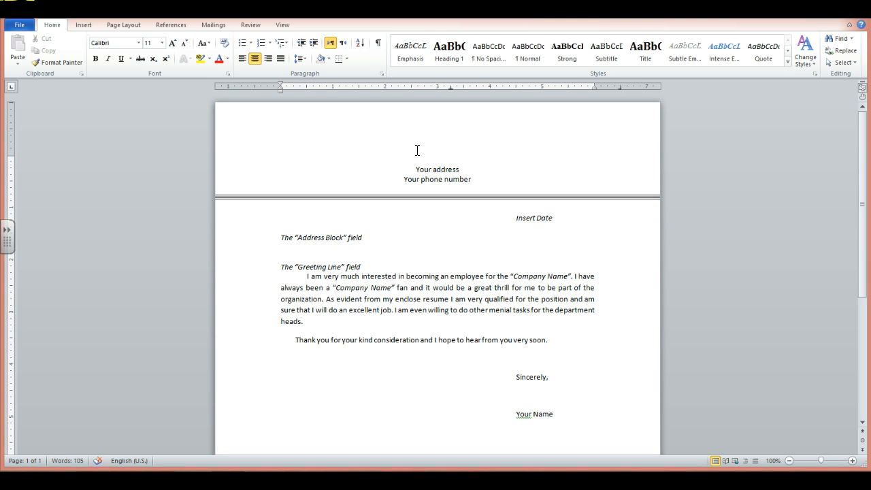
Replace the Your address placeholder in the letterhead with the sender's street address.
key("BackSpace")
key("BackSpace")
key("BackSpace")
key("BackSpace")
key("BackSpace")
key("BackSpace")
key("BackSpace")
Replace the Your phone number placeholder with the sender's city, state and zip code, centred in the letterhead.
key("BackSpace")
key("BackSpace")
key("BackSpace")
key("BackSpace")
key("BackSpace")
key("BackSpace")
key("BackSpace")
key("BackSpace")
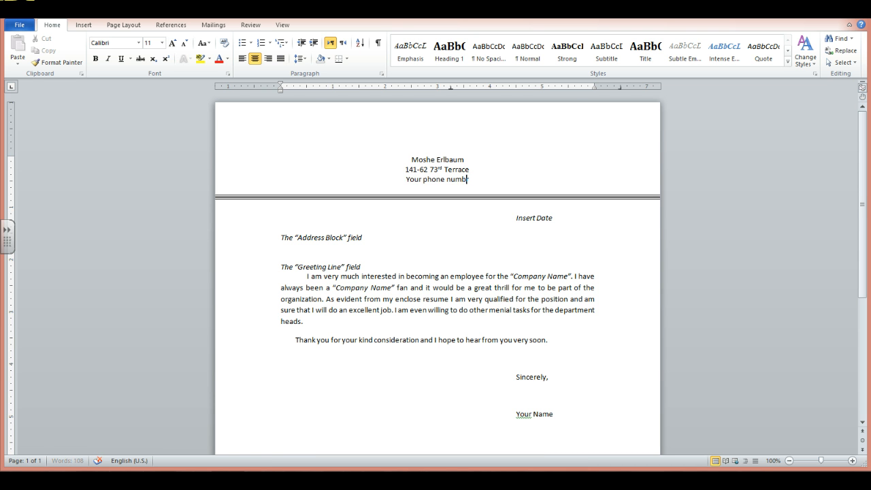
type("r")
key("BackSpace")
key("ctrl+l")
type("F")
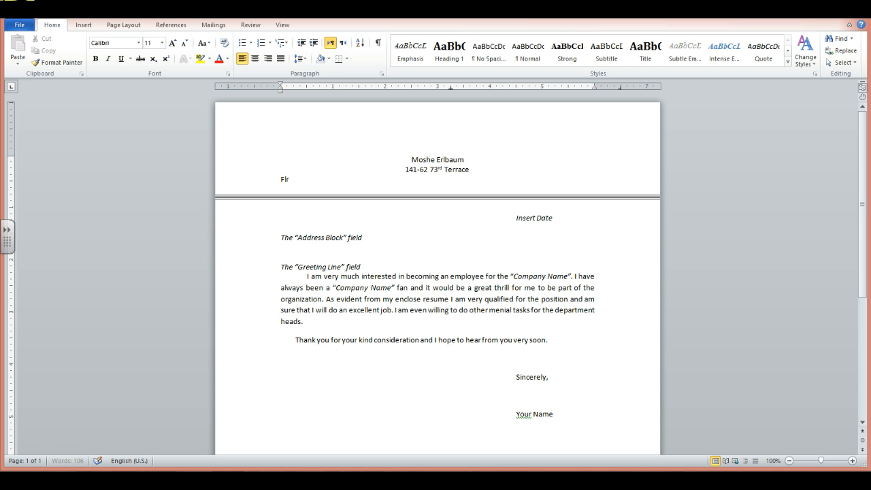
type("lusing, NY 11367")
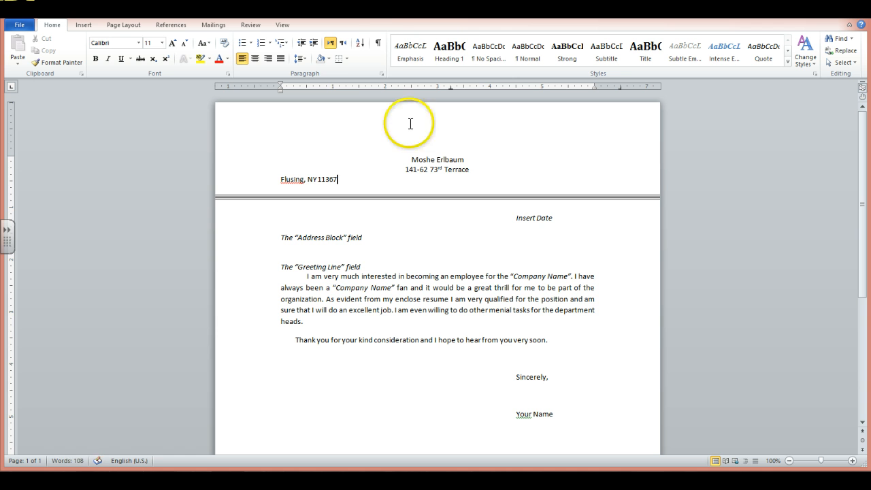
left_click(255, 59)
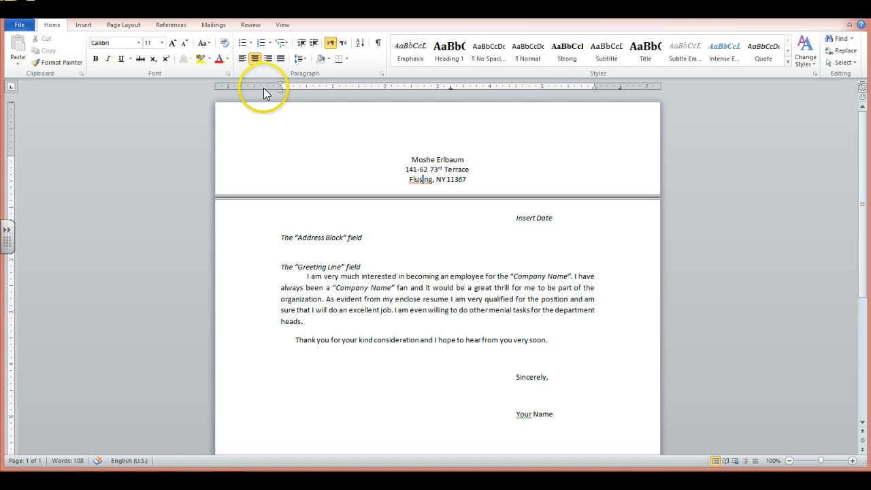
type("h")
Add a new letterhead line below the city and enter the sender's phone number.
key("Return")
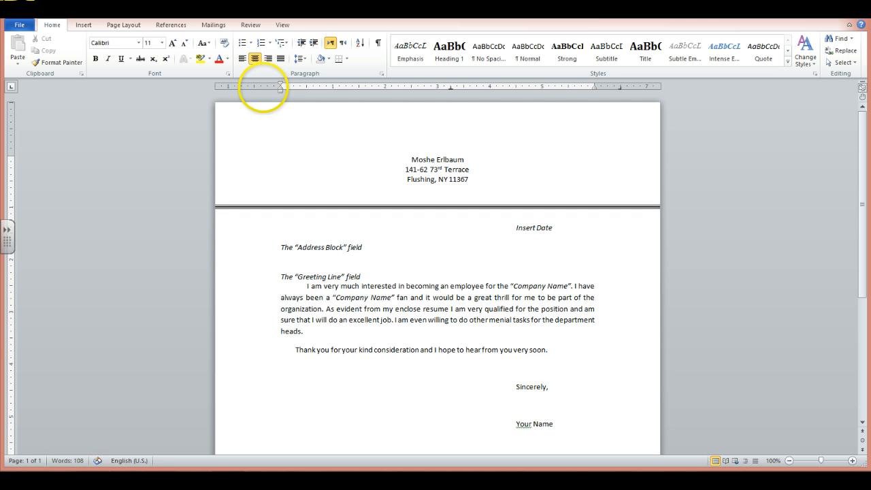
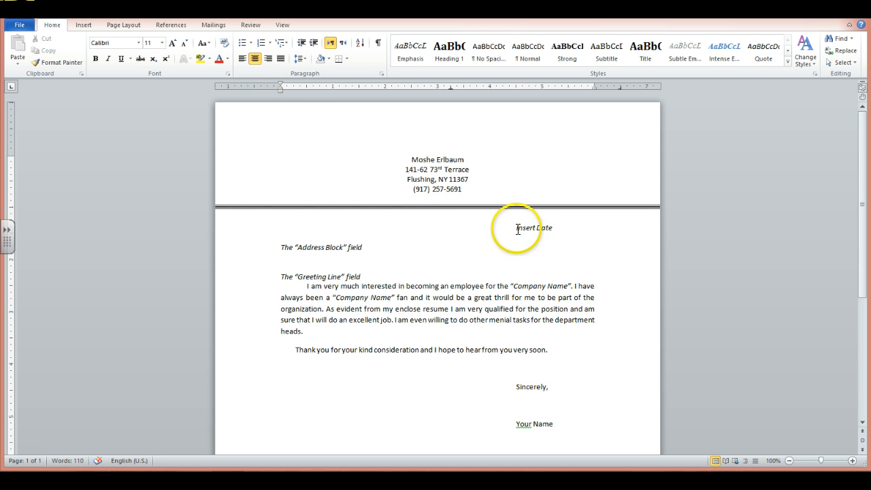
Replace the Insert Date placeholder with the current date in the November 10, 2013 format.
left_click_drag(517, 229, 550, 224)
left_click(550, 226)
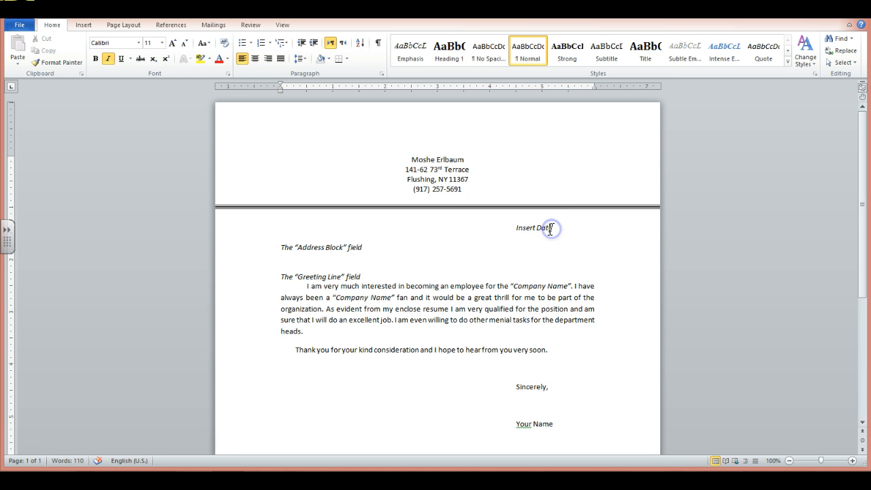
key("BackSpace")
key("BackSpace")
key("BackSpace")
key("BackSpace")
key("BackSpace")
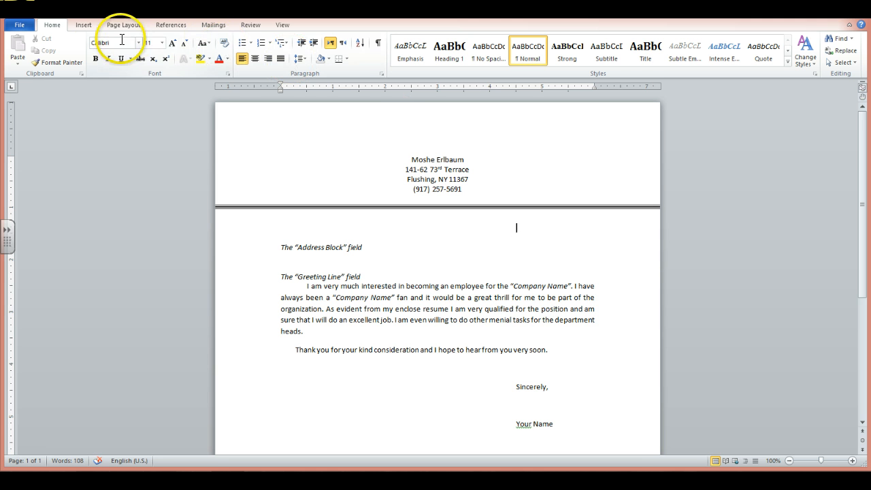
left_click(83, 25)
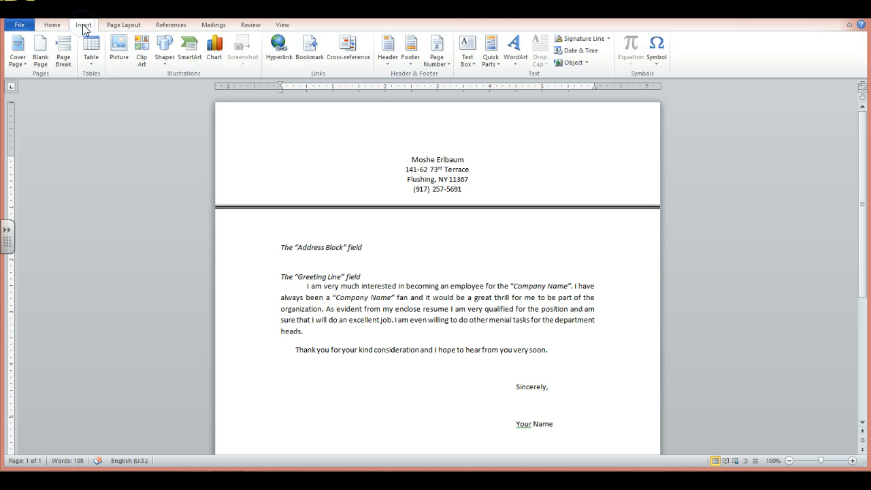
left_click(583, 50)
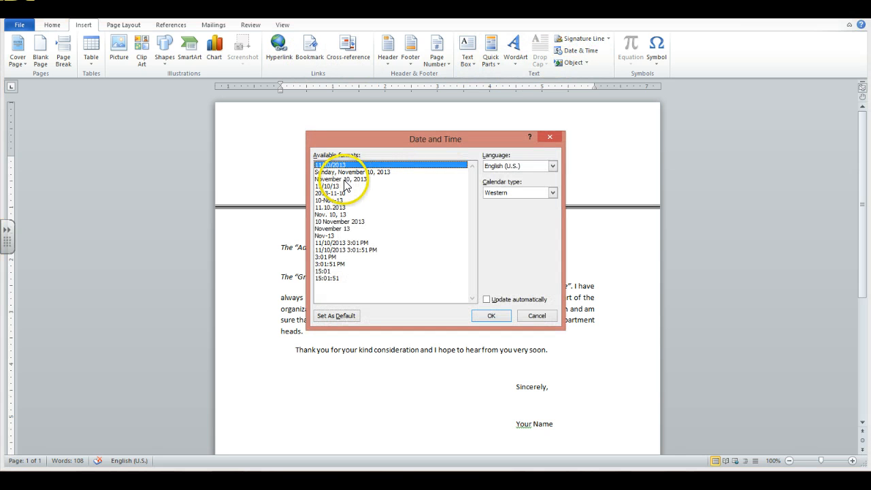
left_click(344, 180)
left_click(491, 314)
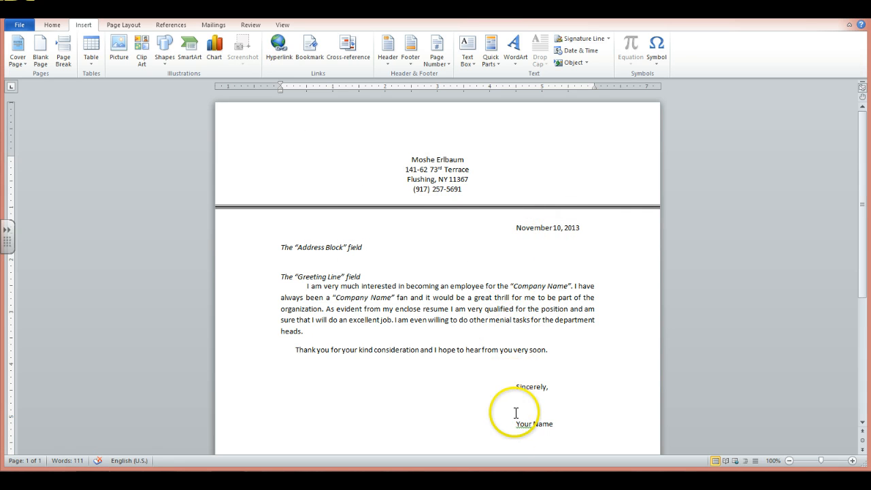
Replace the Your Name placeholder below Sincerely with the sender's full name.
left_click(555, 423)
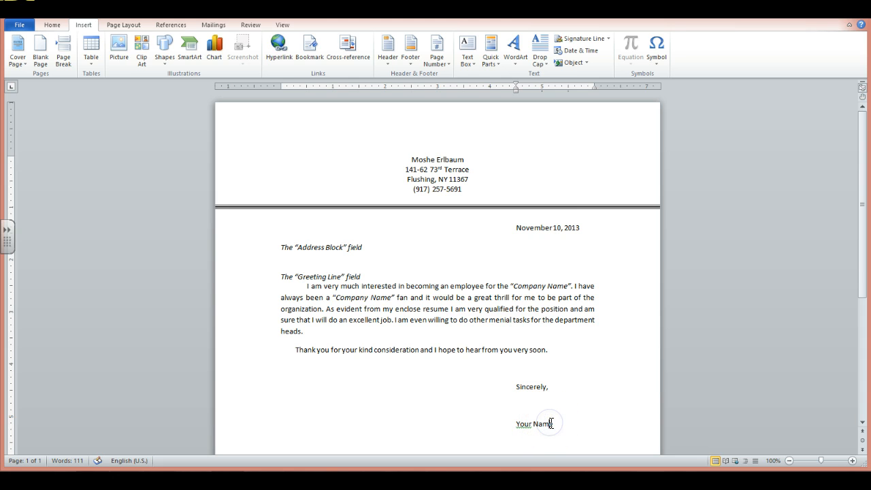
key("BackSpace")
key("BackSpace")
key("BackSpace")
type("MO")
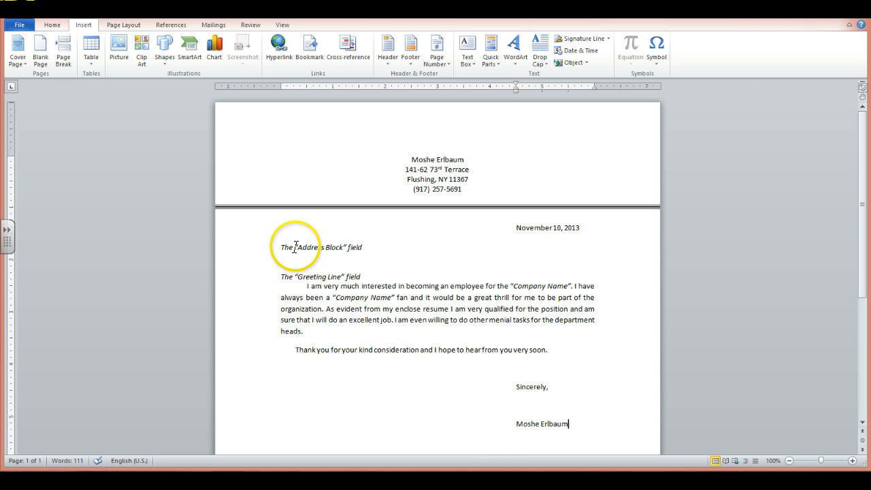
Attach the existing Excel list Data for proj #3 from Documents as the letter's recipients, using Sheet1$ with column headers in the first row.
left_click_drag(295, 247, 365, 246)
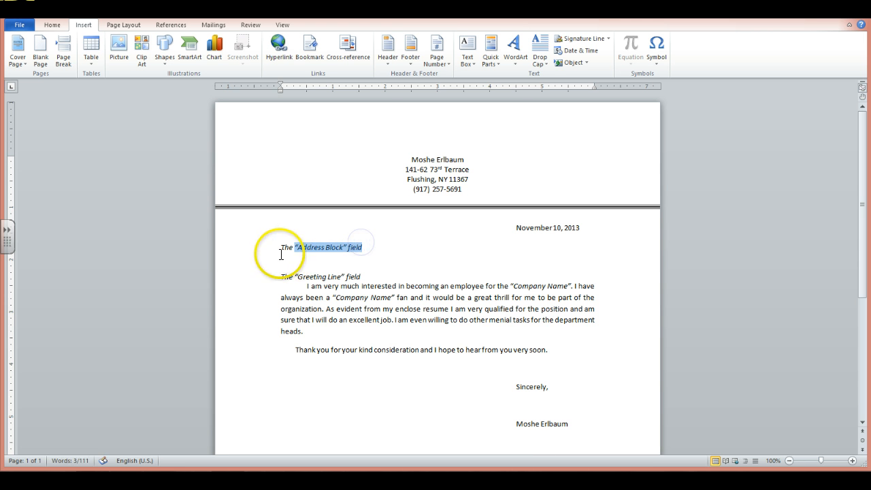
left_click(275, 251)
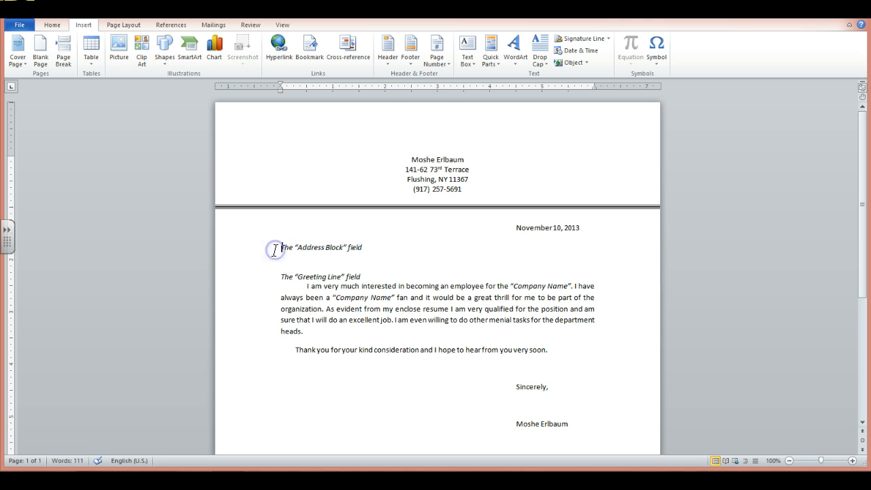
left_click(214, 25)
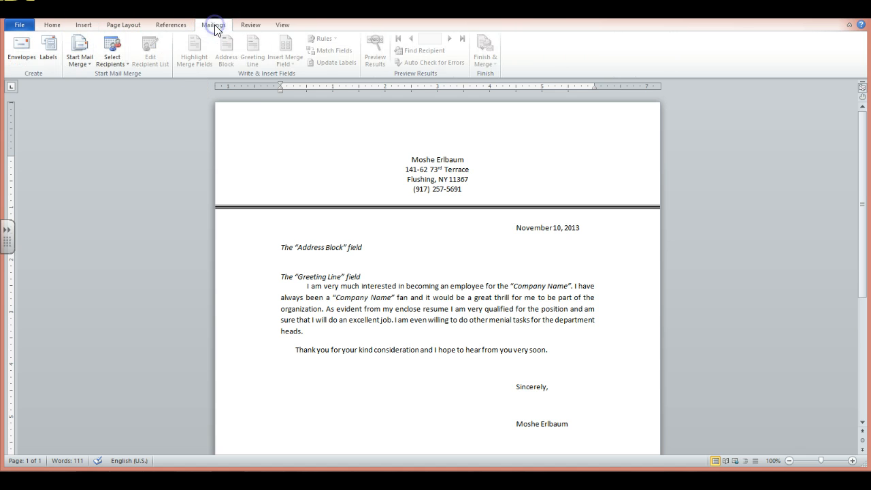
left_click(112, 56)
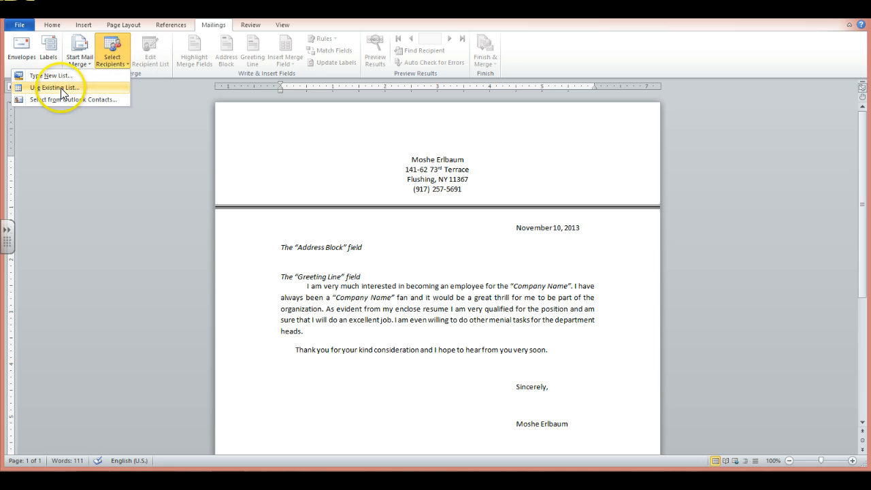
left_click(60, 88)
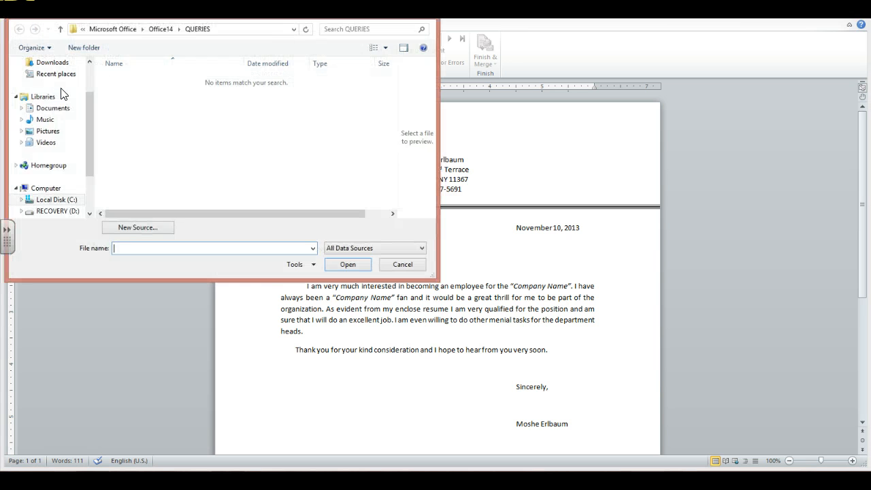
left_click(54, 109)
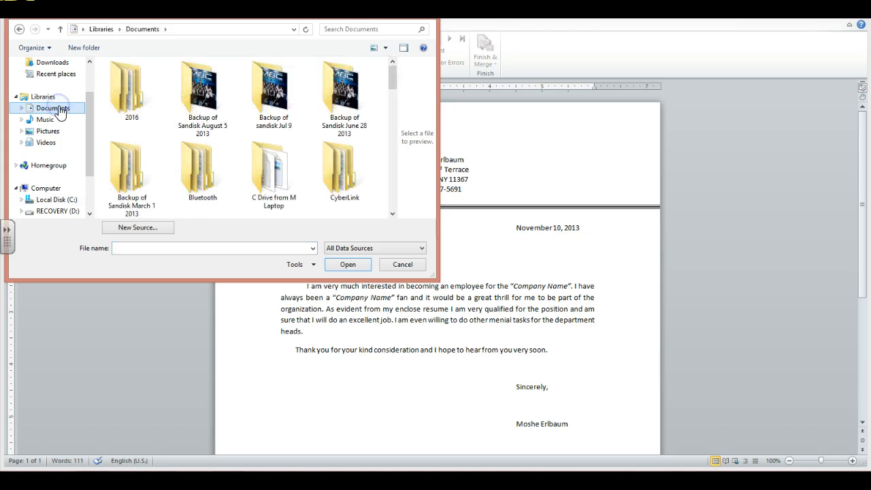
left_click_drag(394, 75, 380, 159)
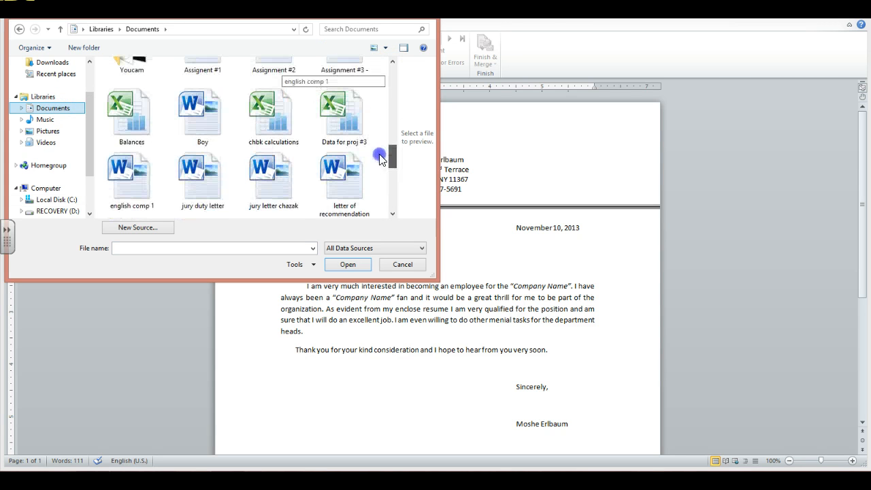
left_click(354, 133)
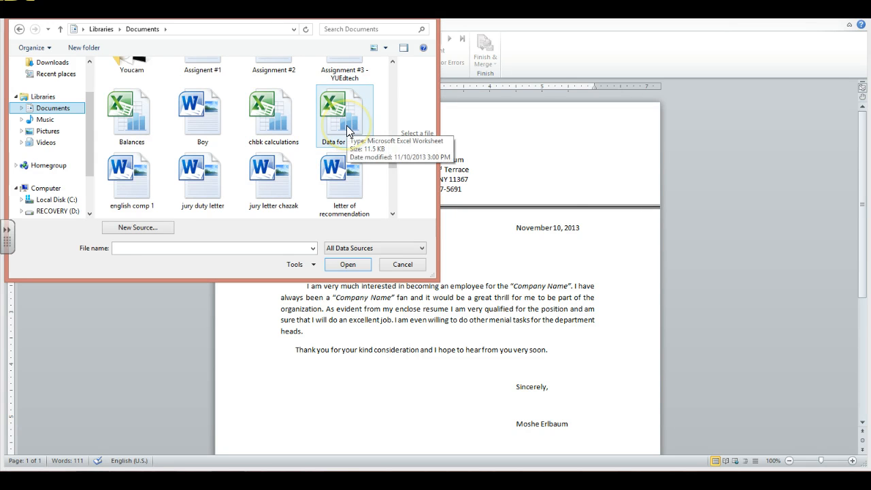
double_click(347, 132)
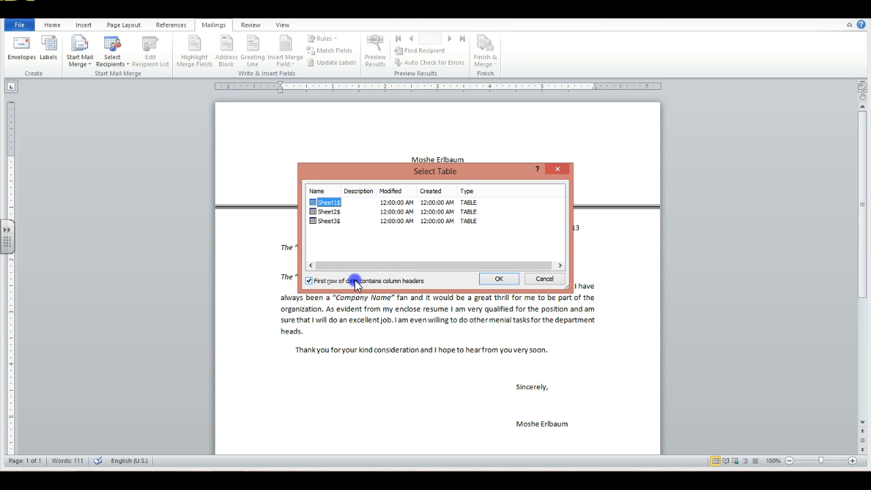
left_click(499, 280)
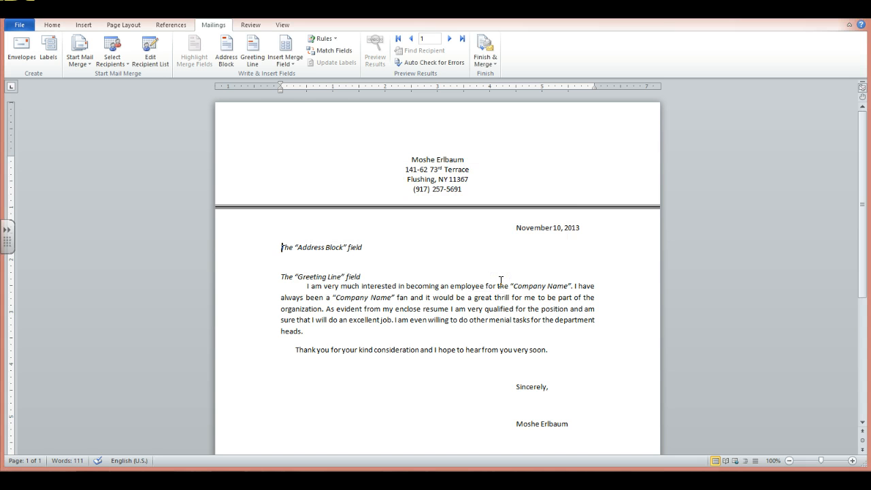
Replace the Address Block placeholder with the mail merge address block, keeping the default title and full name format with company and postal address.
left_click(228, 59)
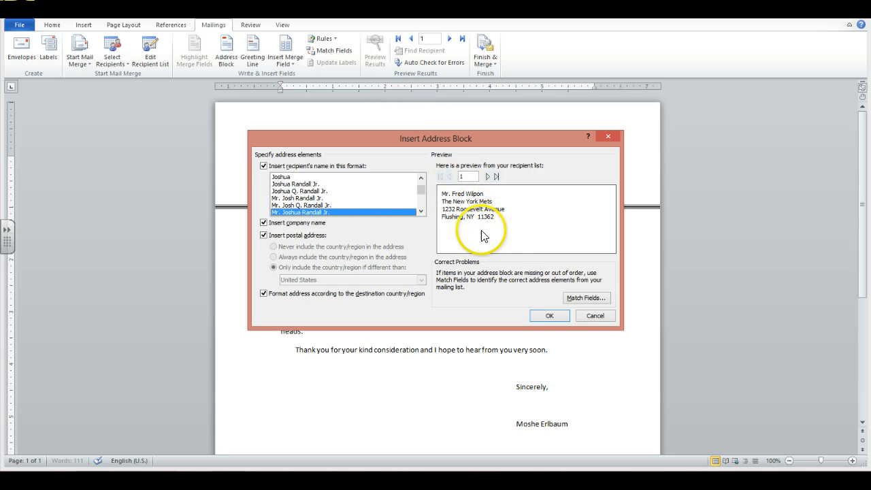
left_click(549, 317)
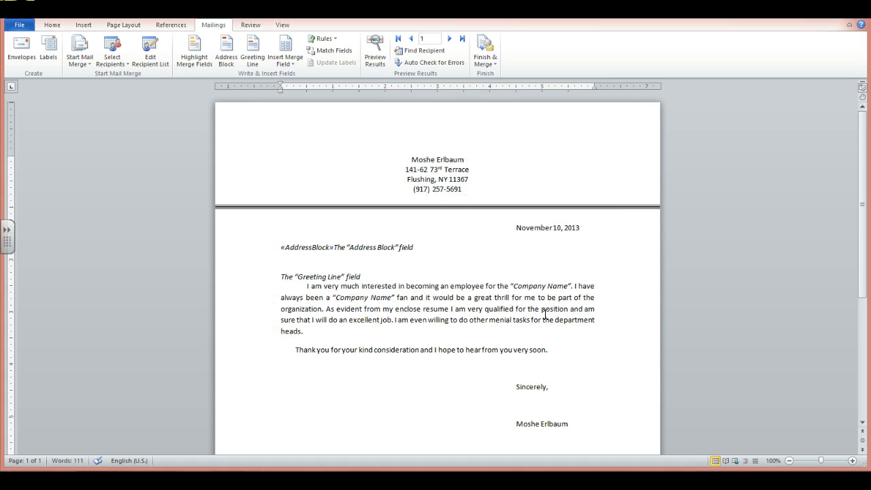
key("Delete")
key("Delete")
key("Delete")
key("Delete")
key("Delete")
key("Delete")
key("Delete")
key("Delete")
key("Delete")
key("Delete")
key("Delete")
key("Delete")
key("Delete")
key("Delete")
key("Delete")
key("Delete")
key("Delete")
key("Delete")
key("Delete")
key("Delete")
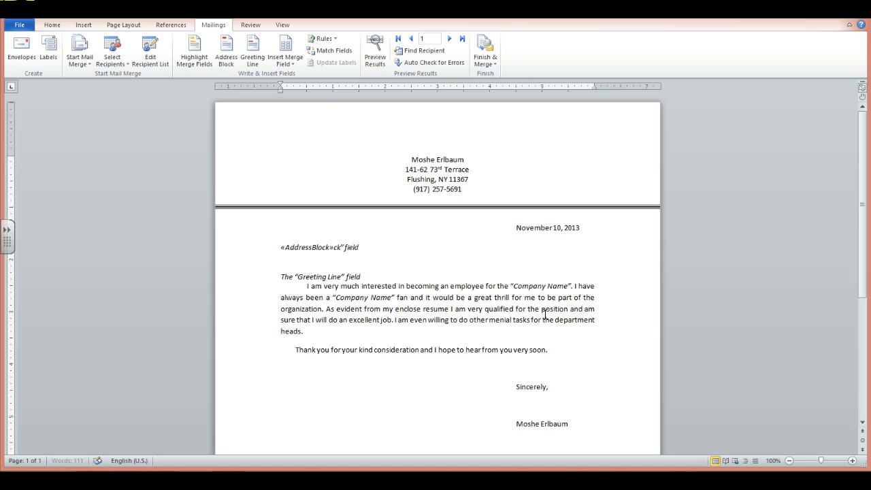
key("Delete")
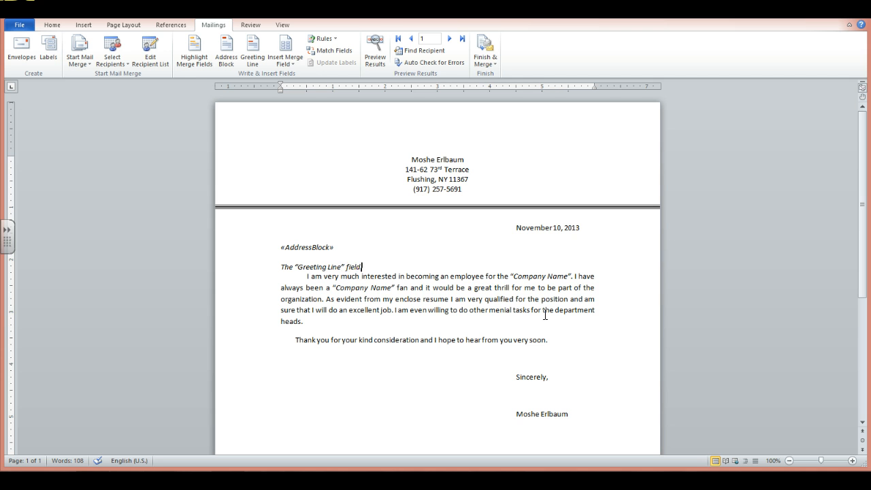
Replace the Greeting Line placeholder with a merge greeting line in the Dear Mr. Randall format ending with a comma.
key("BackSpace")
key("BackSpace")
key("BackSpace")
key("BackSpace")
key("BackSpace")
key("BackSpace")
key("BackSpace")
key("BackSpace")
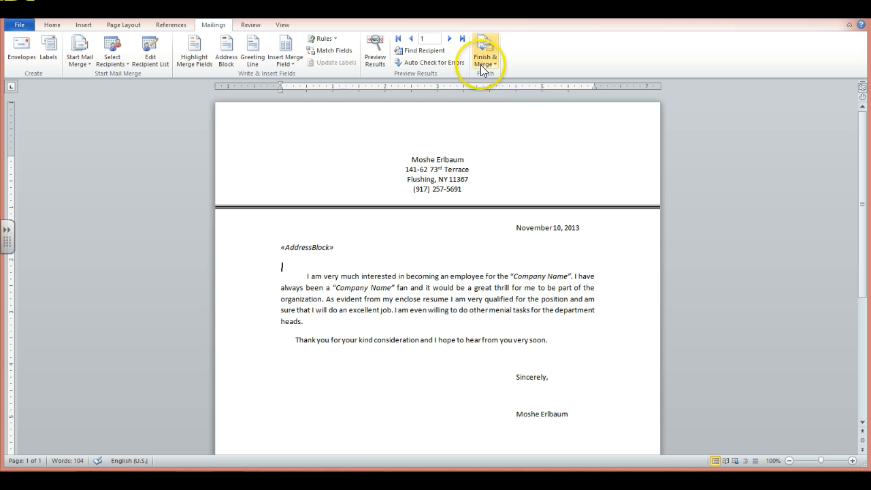
left_click(252, 53)
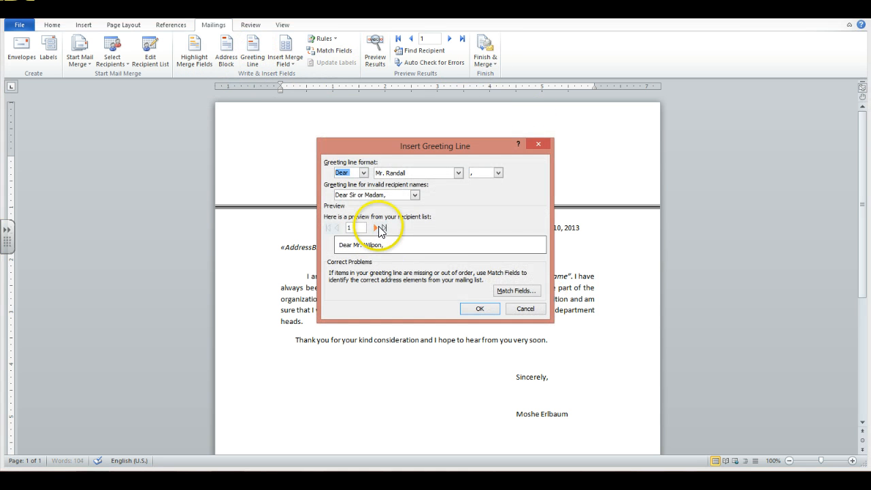
left_click(479, 309)
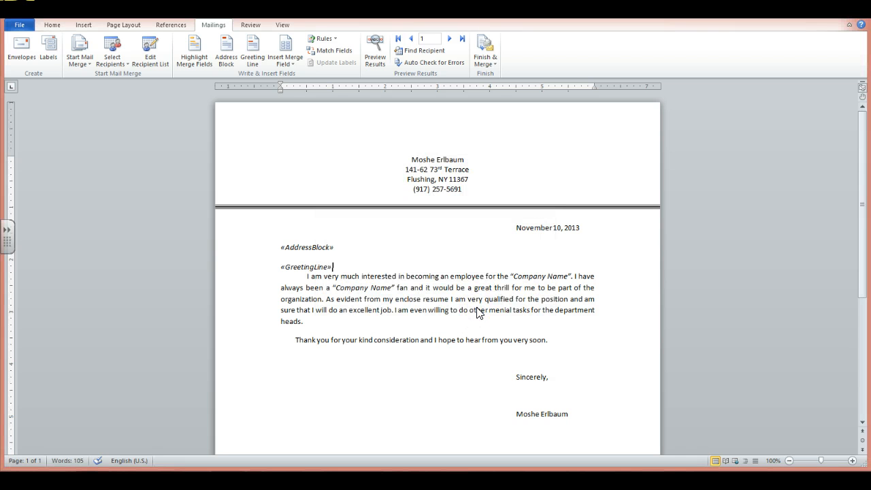
Replace the first Company Name placeholder in the opening sentence with the Company_Name merge field.
left_click(477, 307)
key("shift+Right")
key("shift+Right")
key("shift+Right")
key("shift+Right")
key("shift+Right")
key("shift+Right")
key("shift+Right")
key("shift+Right")
key("shift+Right")
key("shift+Right")
key("shift+Right")
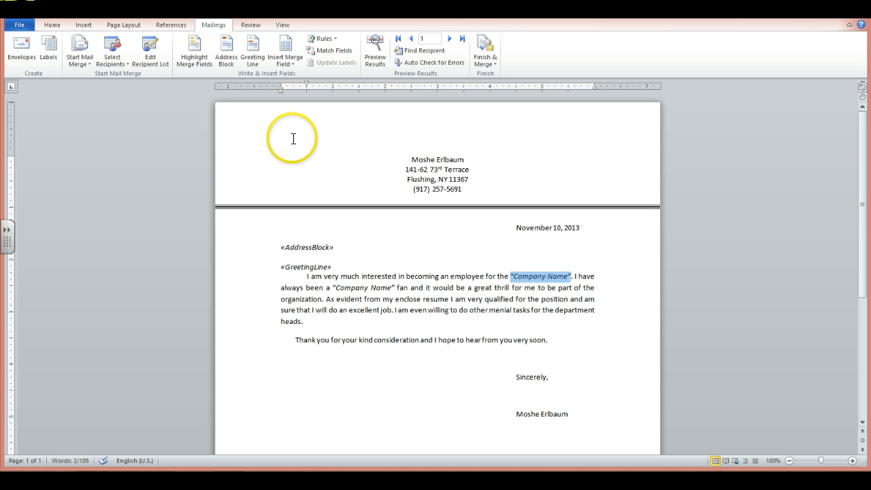
key("Delete")
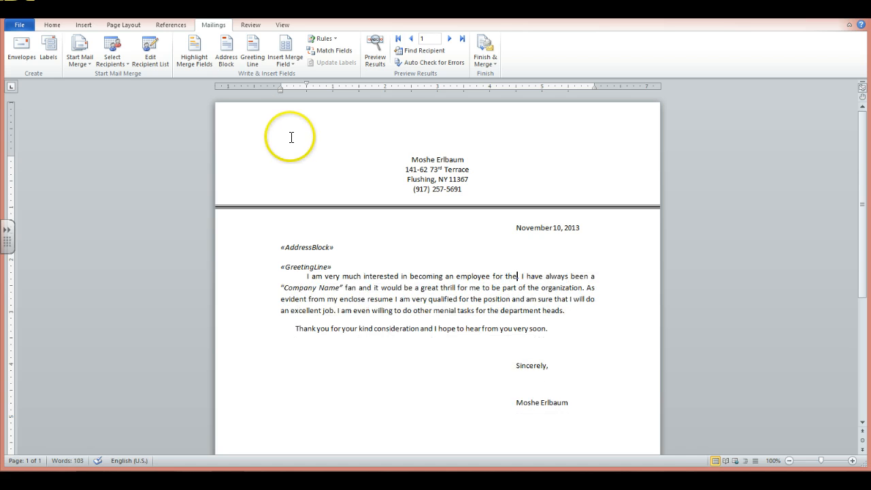
left_click(299, 60)
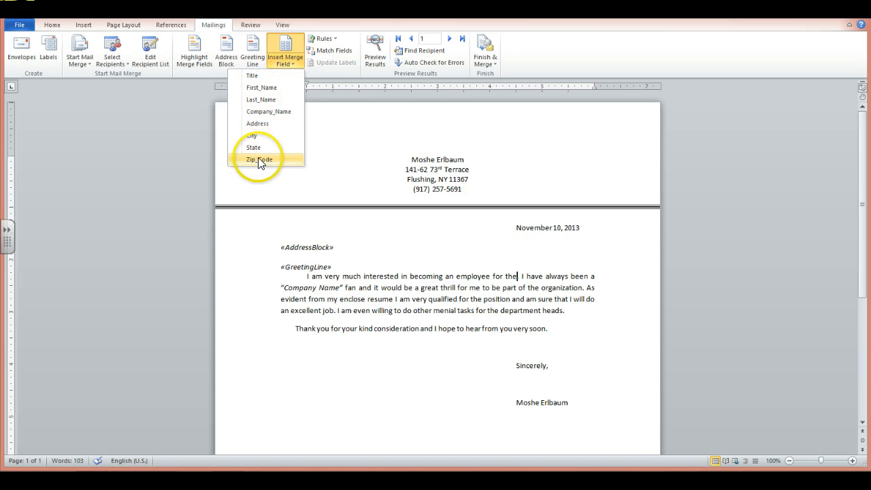
left_click(266, 112)
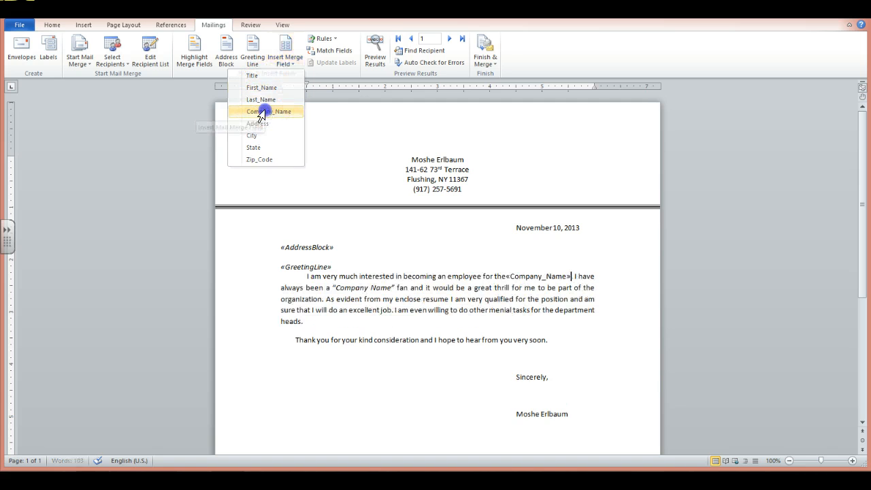
Replace the second Company Name placeholder with the Company_Name merge field and add a space before "fan".
left_click(333, 288)
left_click_drag(333, 288, 397, 287)
left_click(288, 64)
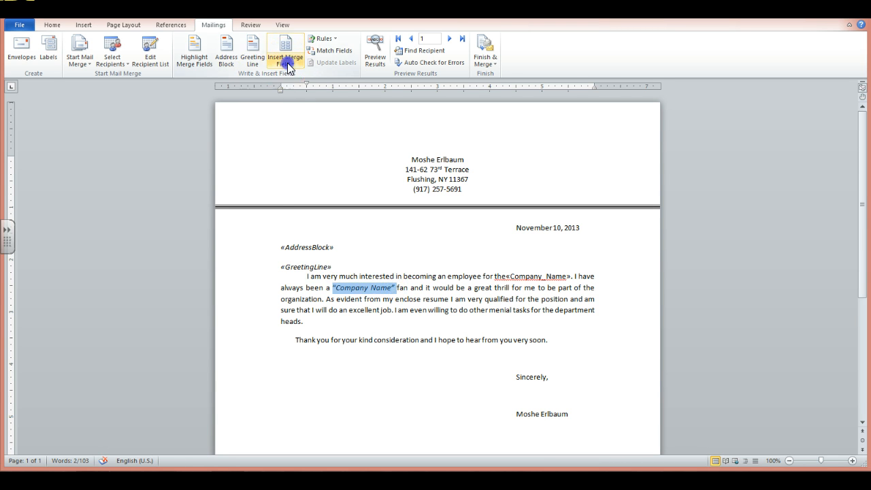
left_click(267, 113)
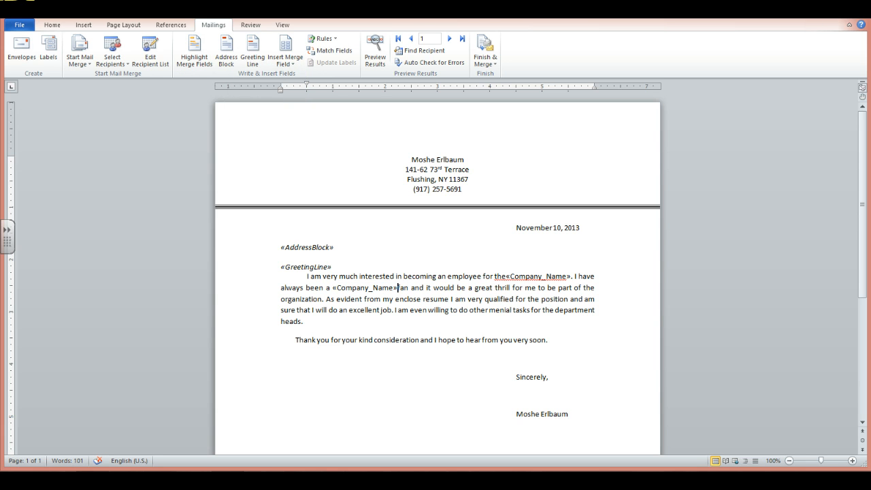
type("f")
left_click(266, 141)
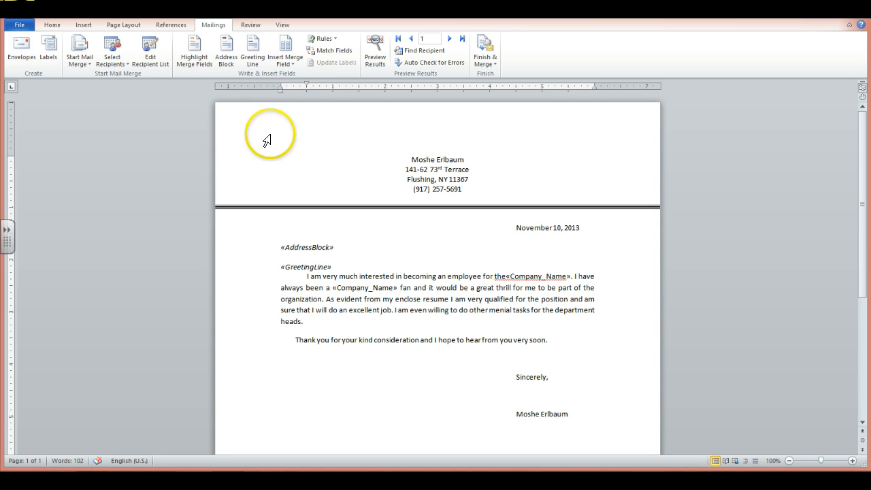
Insert a space between "the" and the Company_Name field in the letter's first sentence.
left_click(366, 380)
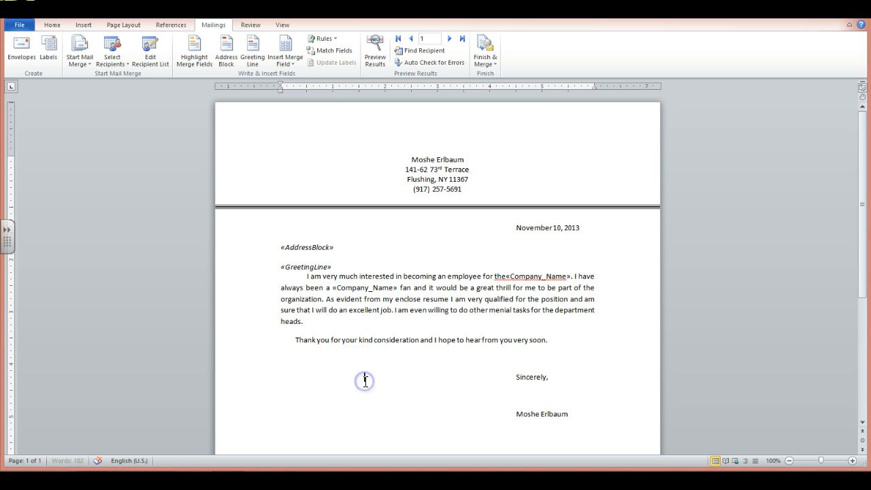
left_click(505, 276)
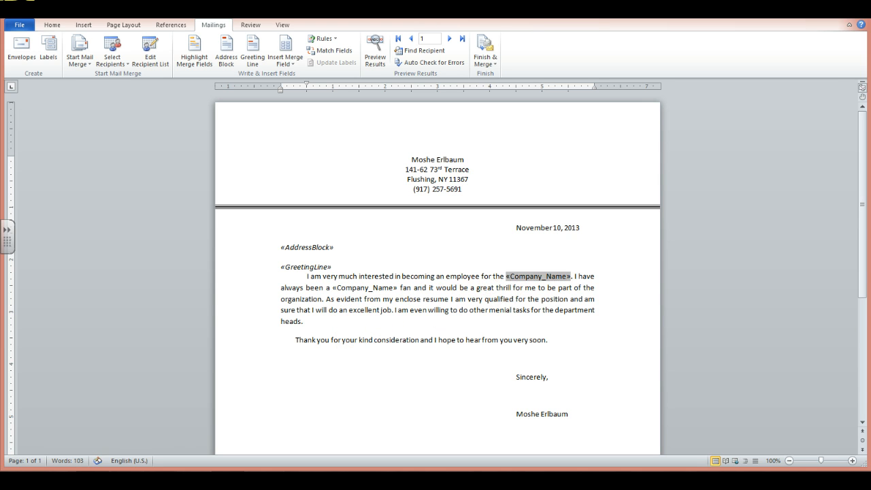
left_click(490, 319)
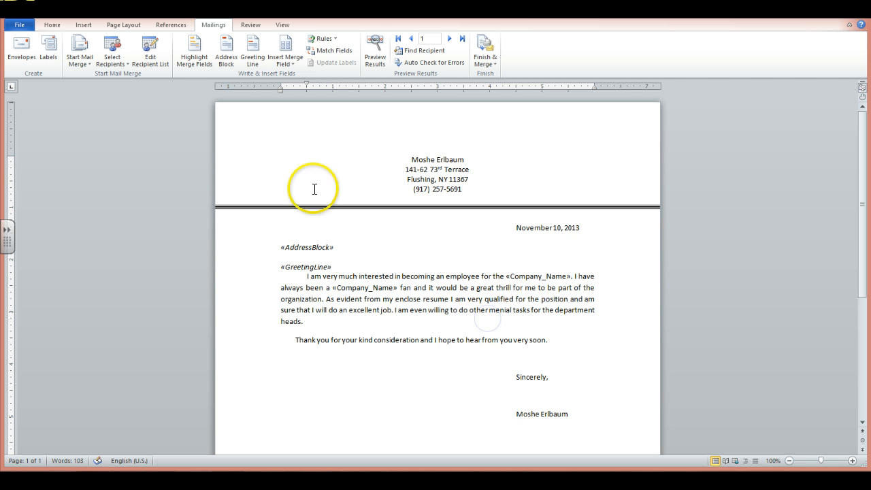
Preview the merged letter and delete the redundant word "the" before the company name in the first sentence.
left_click(380, 49)
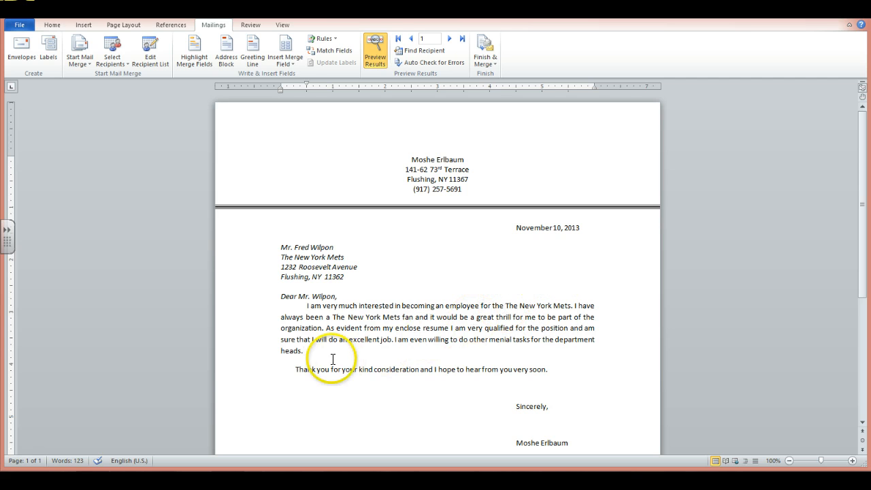
left_click(503, 307)
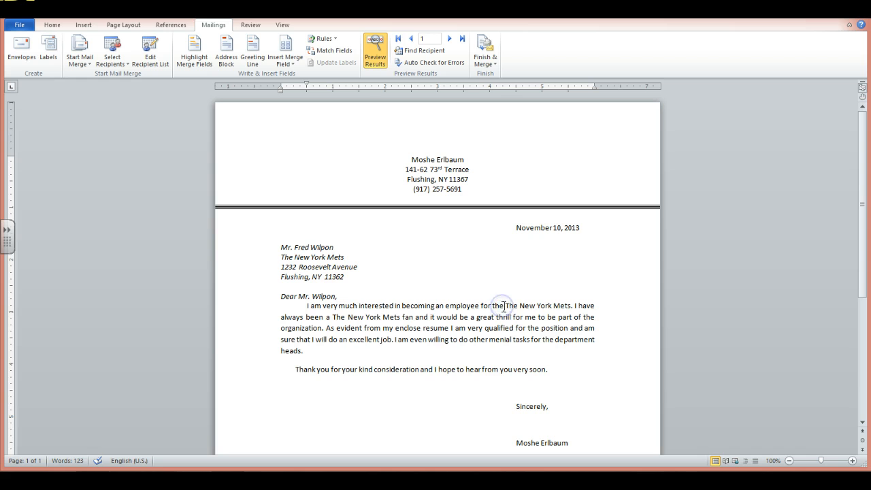
key("BackSpace")
key("BackSpace")
key("BackSpace")
key("BackSpace")
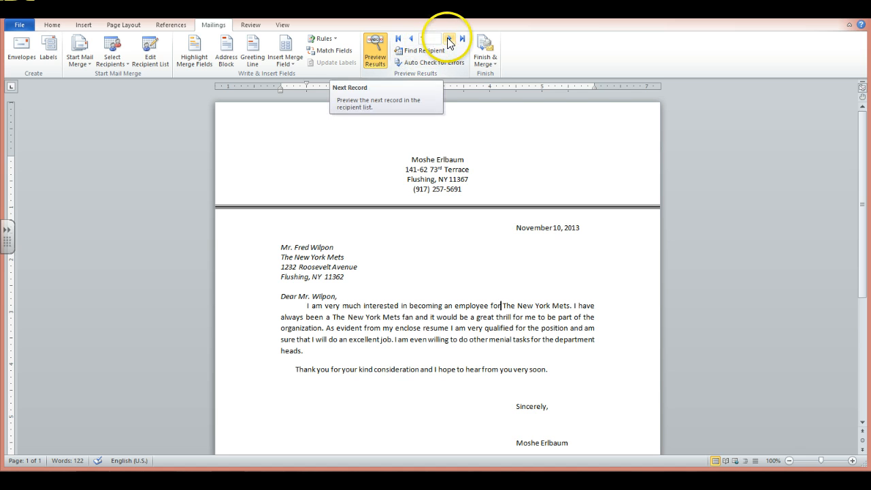
Check the merged letters for the second and third recipients, and return to the first record.
left_click(448, 39)
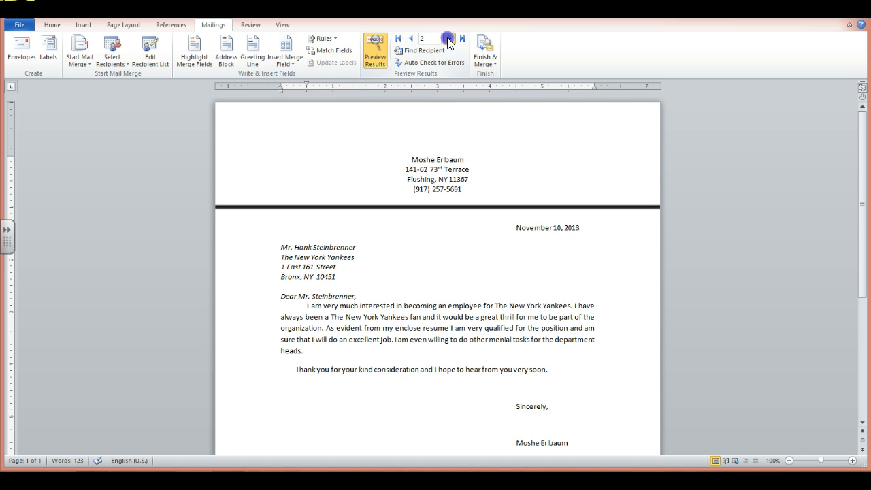
left_click(449, 40)
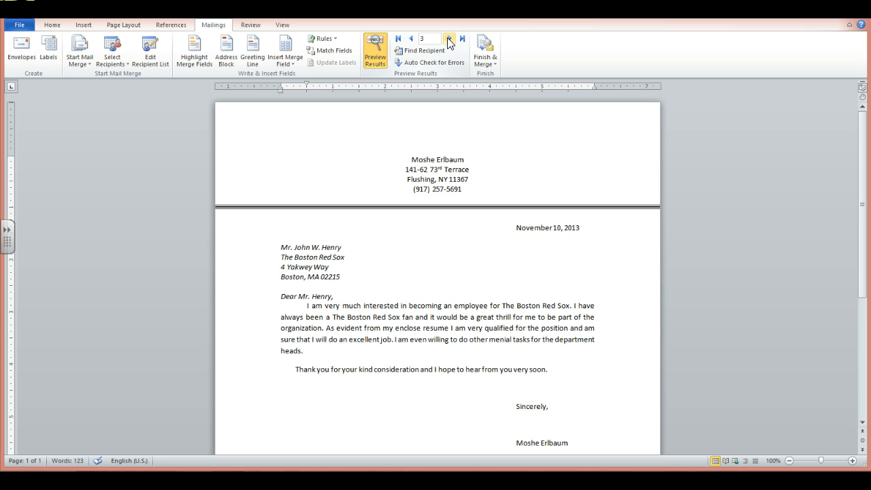
left_click(412, 39)
left_click(413, 38)
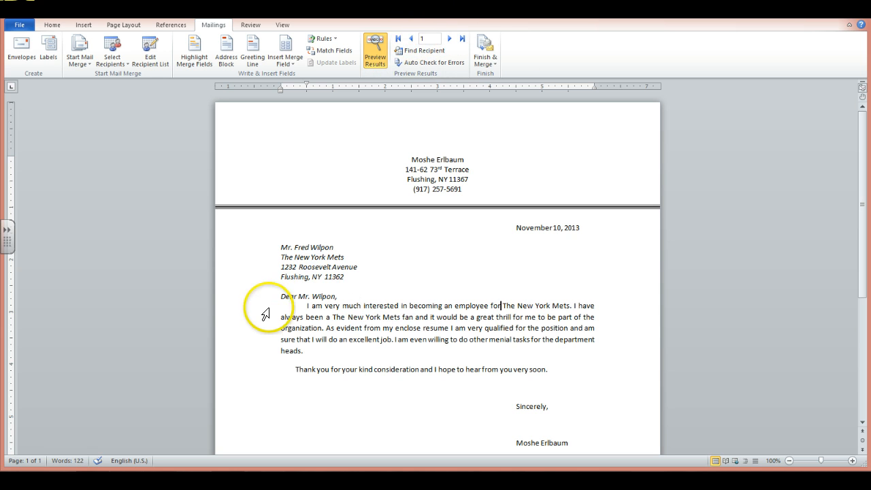
Save the main merge letter as "Proj #3 Main" in the Documents library.
left_click(19, 25)
left_click(34, 58)
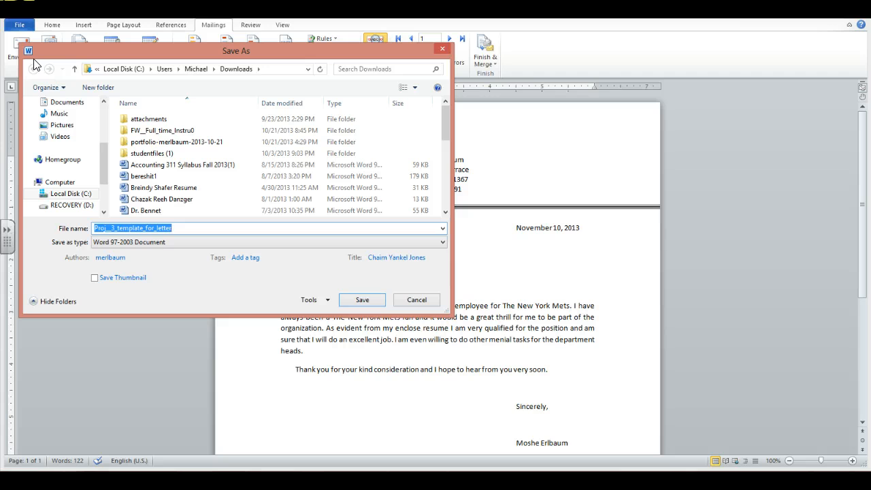
left_click(72, 104)
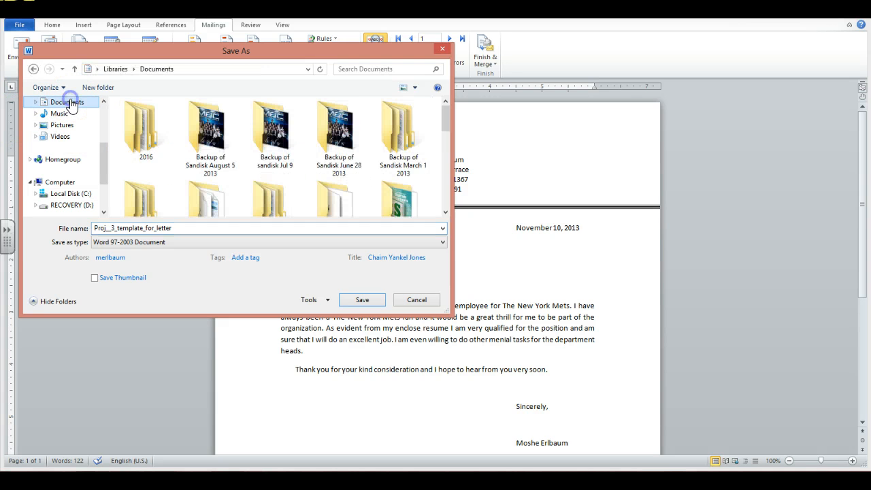
double_click(180, 228)
type("Proj #3 Main")
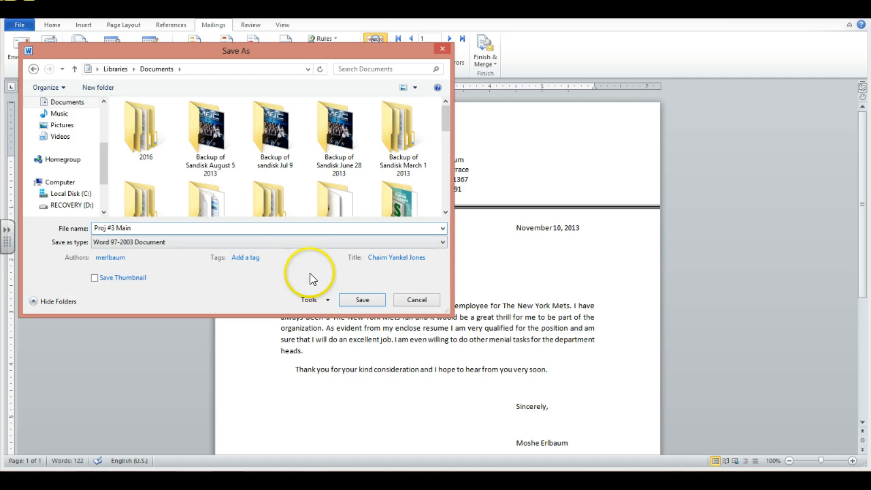
left_click(355, 300)
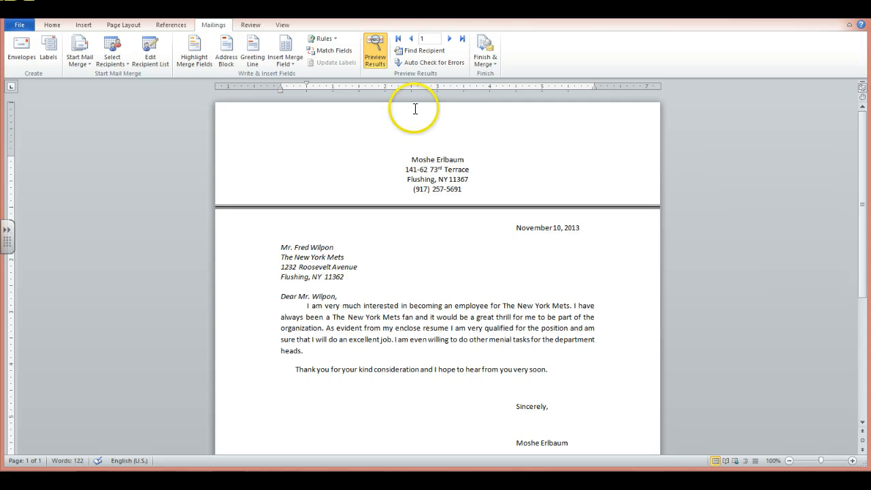
Finish the mail merge by generating individual letters for all records in a new document, and look through them.
left_click(486, 55)
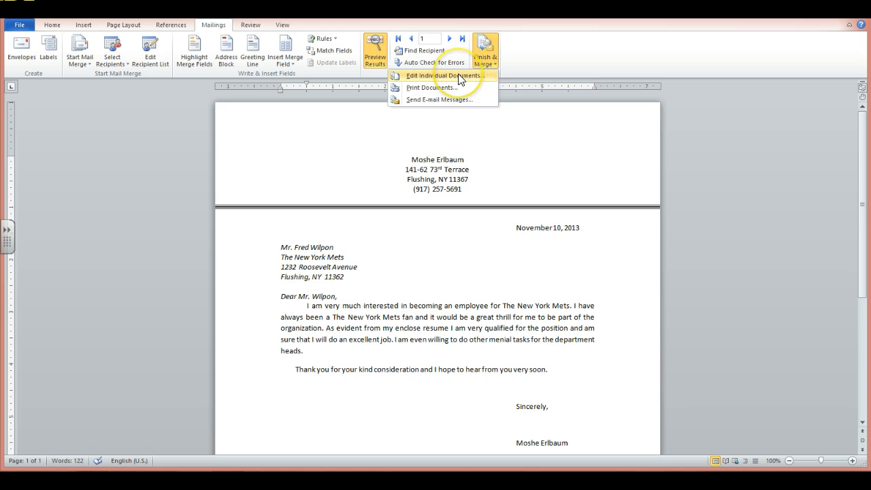
left_click(460, 76)
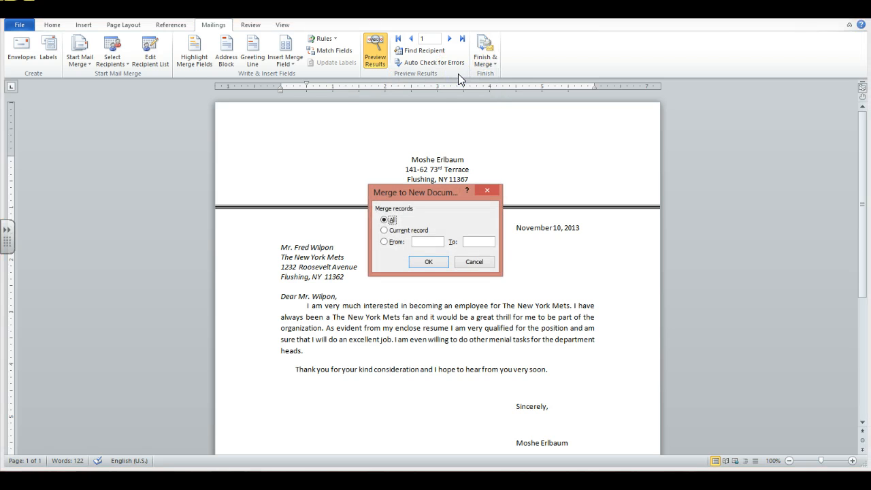
left_click(426, 264)
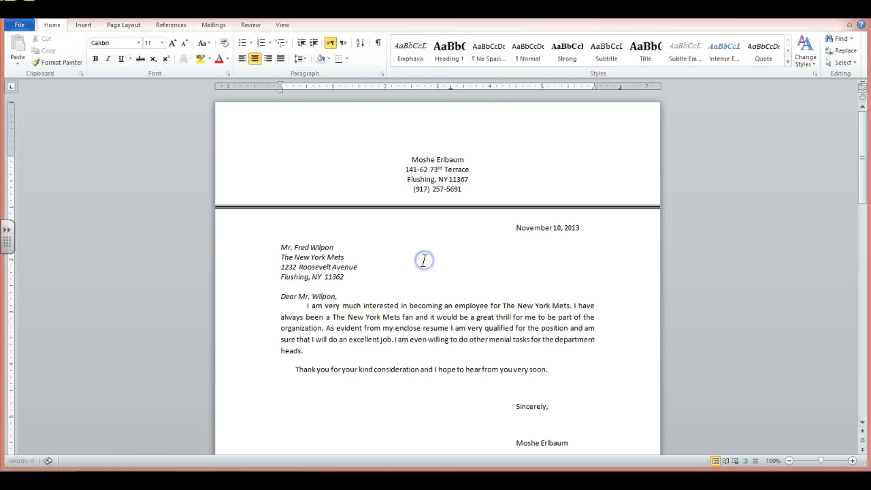
left_click_drag(861, 145, 774, 198)
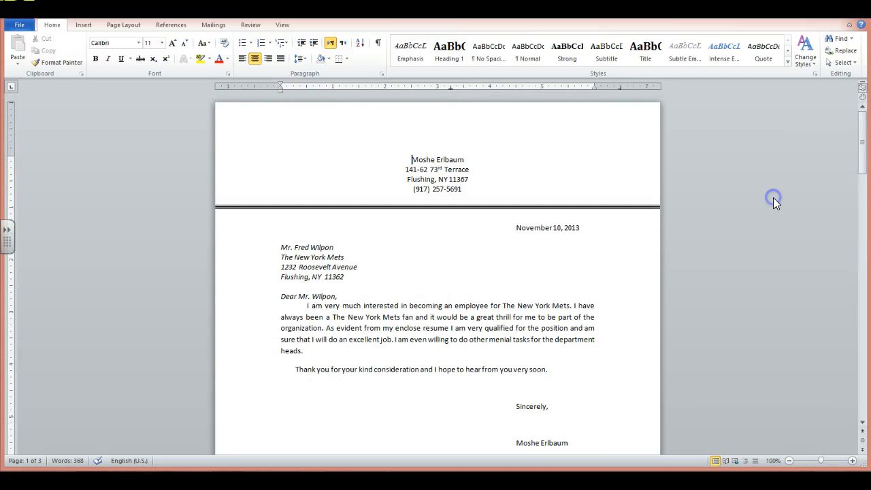
Save the merged letters document as "Proj #3 Letters" in the Documents library.
left_click(20, 26)
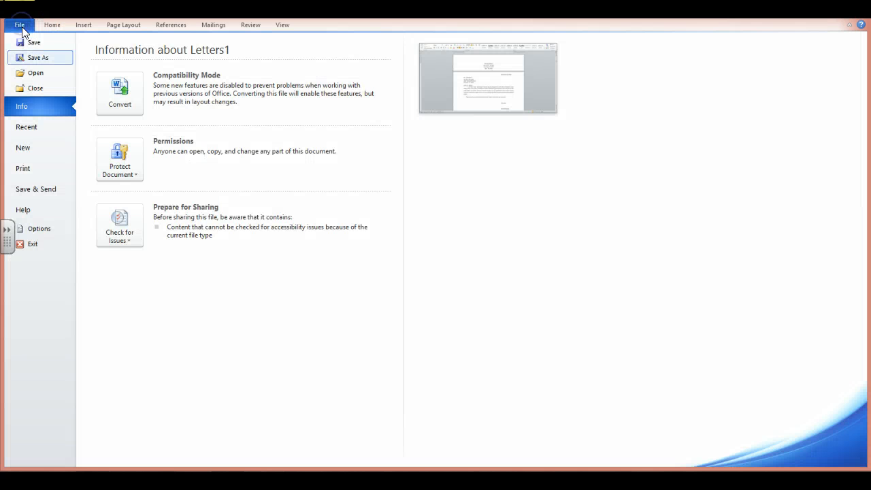
left_click(37, 59)
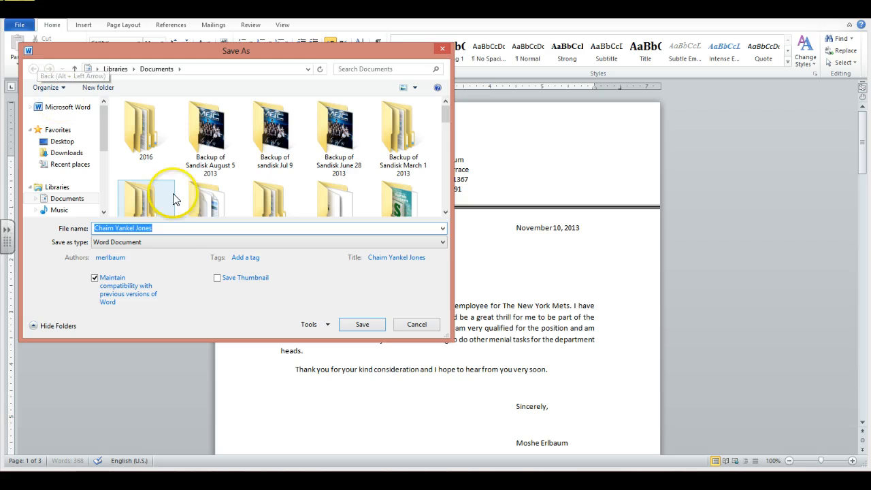
type("Pr")
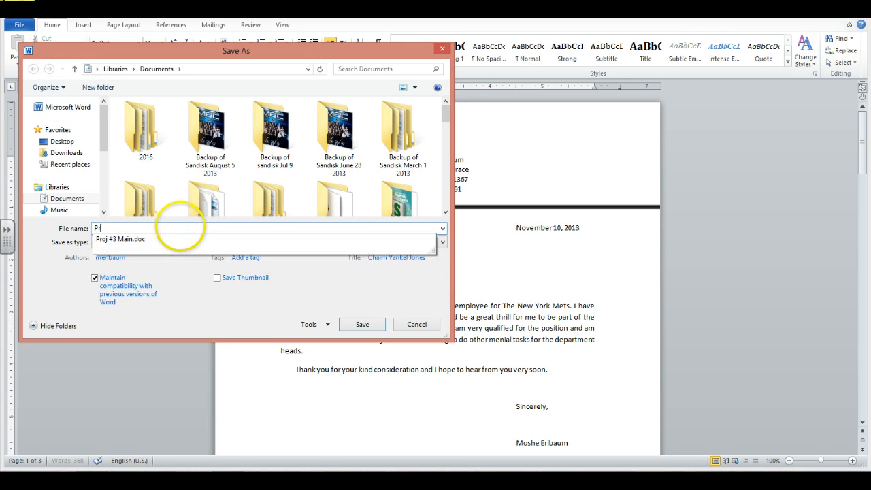
type("oj #3 Letters")
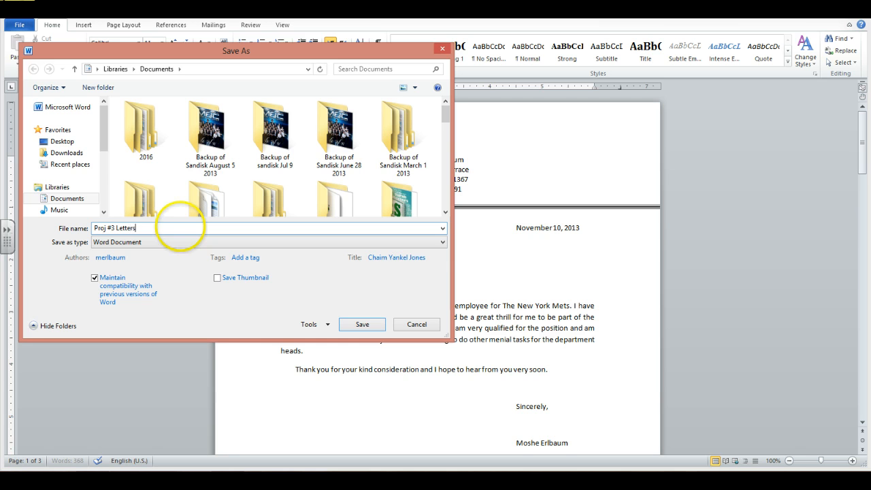
left_click(66, 202)
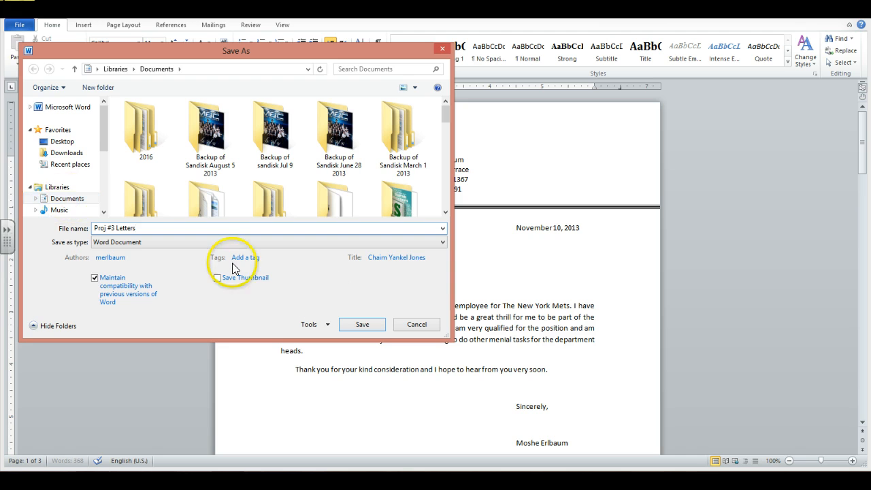
left_click(352, 325)
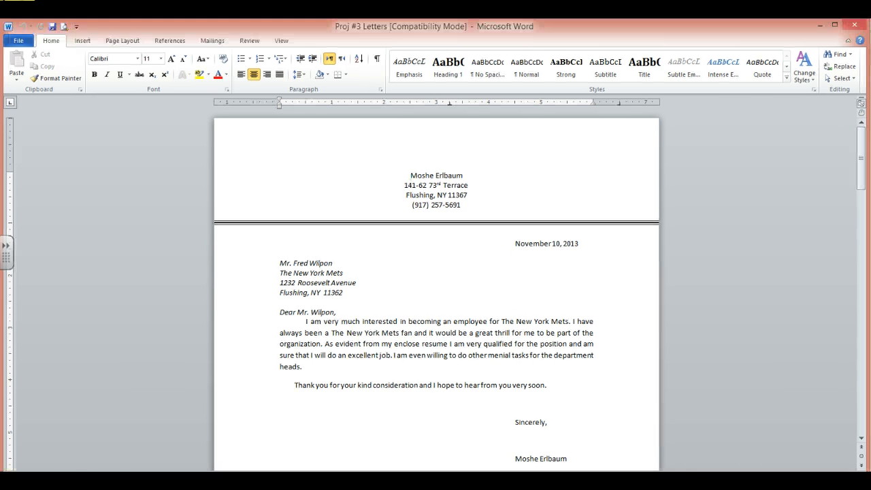
Look over the recipient list in the "Data for proj #3" Excel workbook and switch to the Proj #3 Main Word document.
left_click(151, 482)
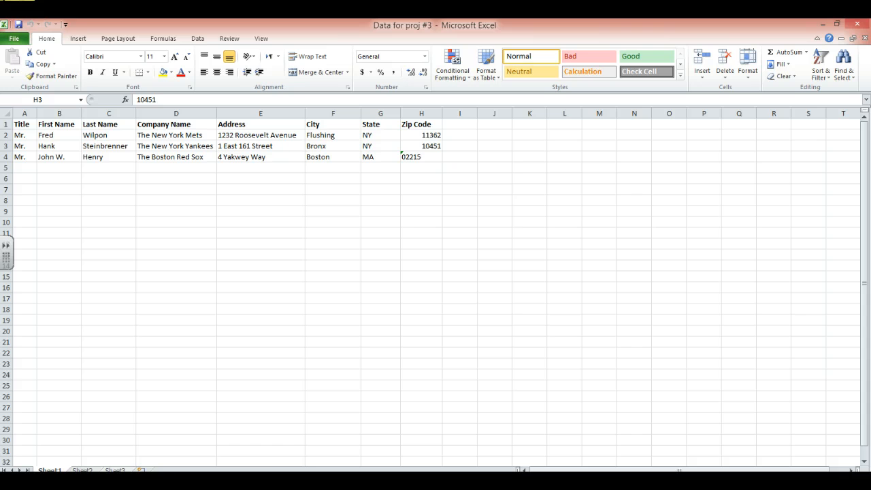
left_click(189, 481)
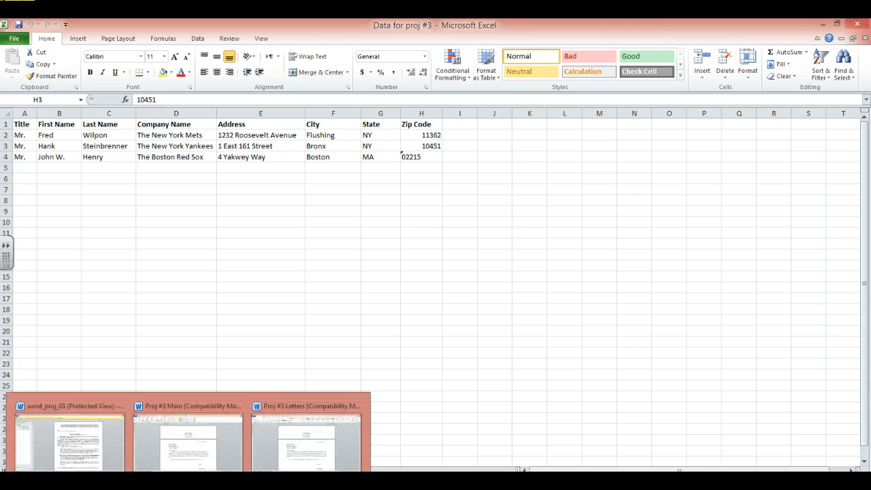
left_click(196, 442)
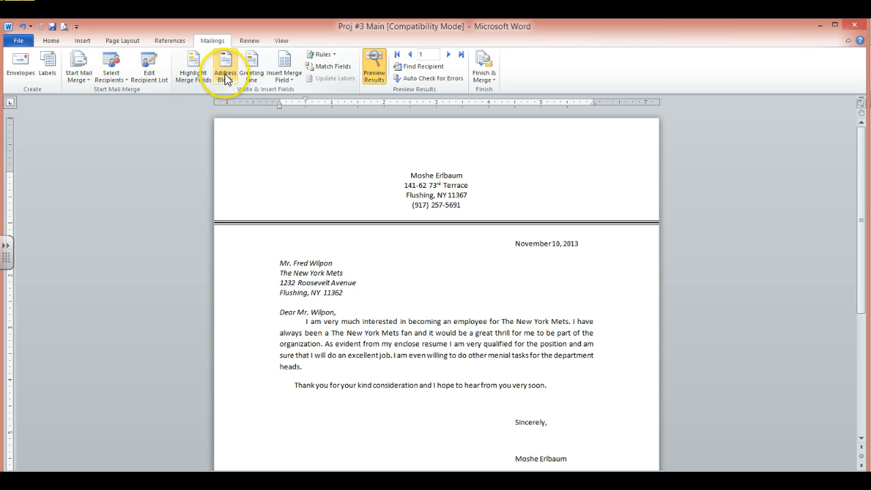
Highlight the merge fields in the main letter and preview it for the second and third recipients.
left_click(193, 71)
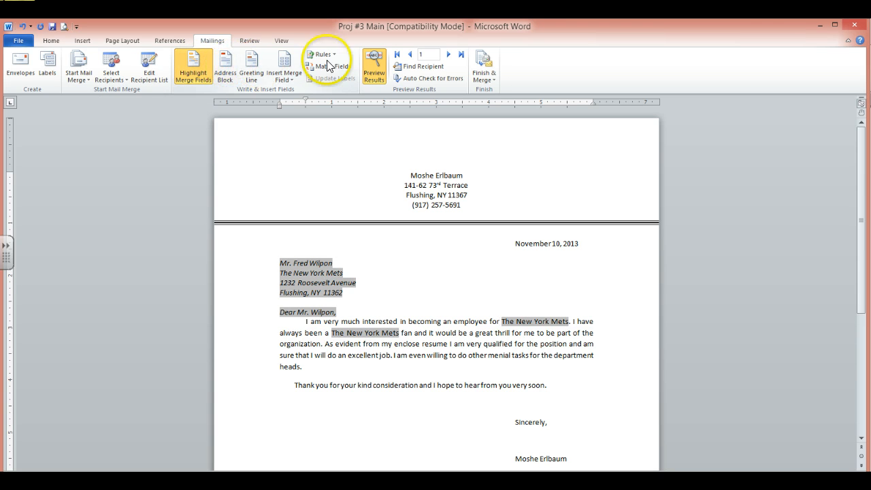
left_click(448, 55)
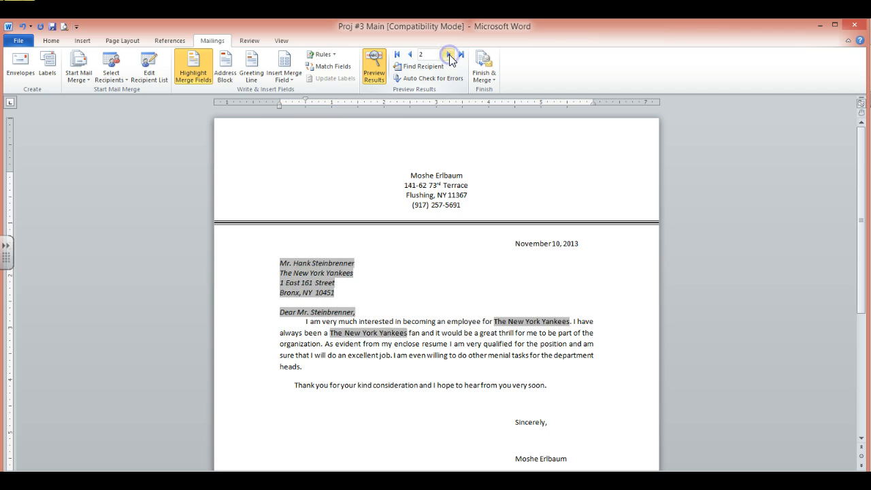
left_click(448, 54)
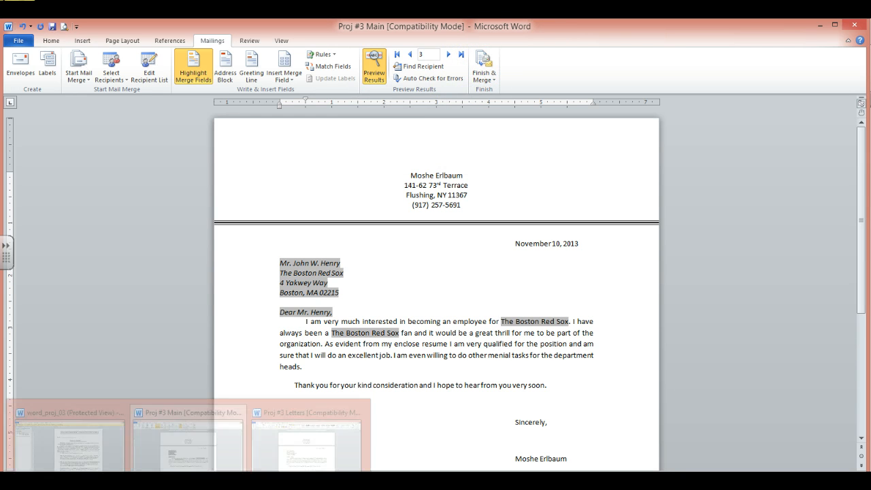
Switch to the Proj #3 Letters document and look through the merged letters.
left_click(289, 440)
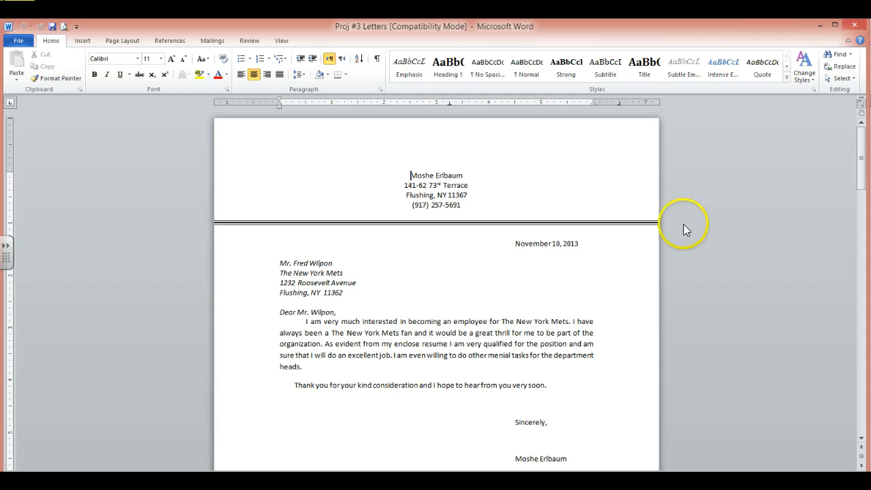
left_click_drag(861, 160, 802, 140)
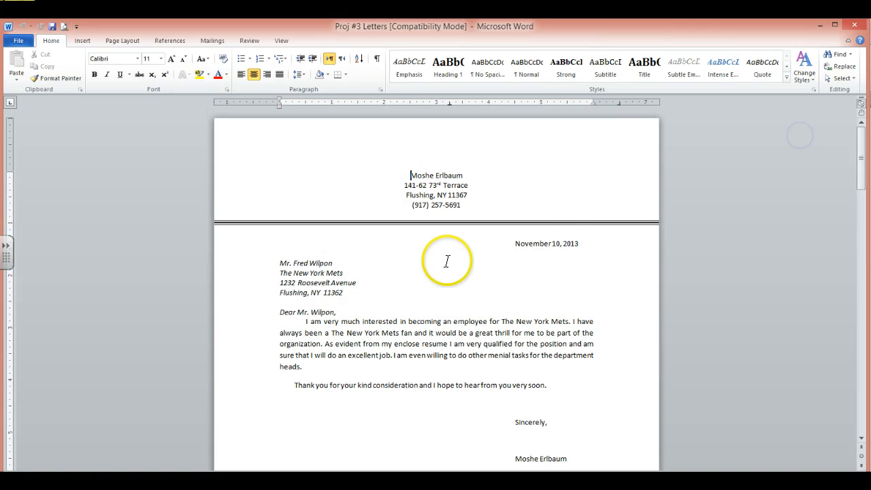